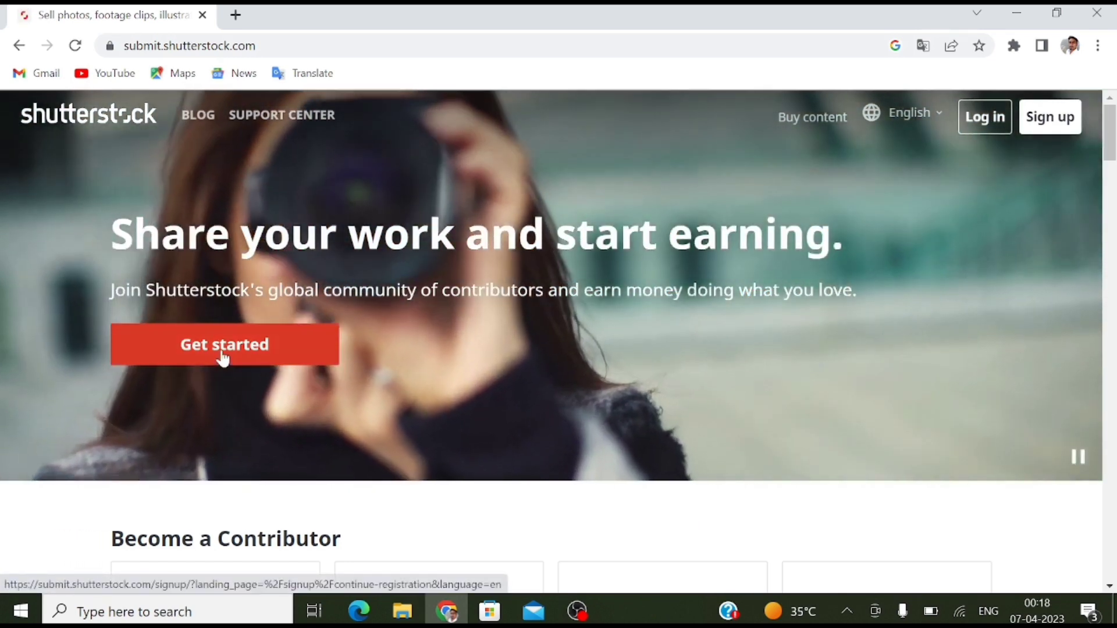
Open the contributor sign-up form and complete the new account registration
{"action": "left_click", "coordinate": [223, 358]}
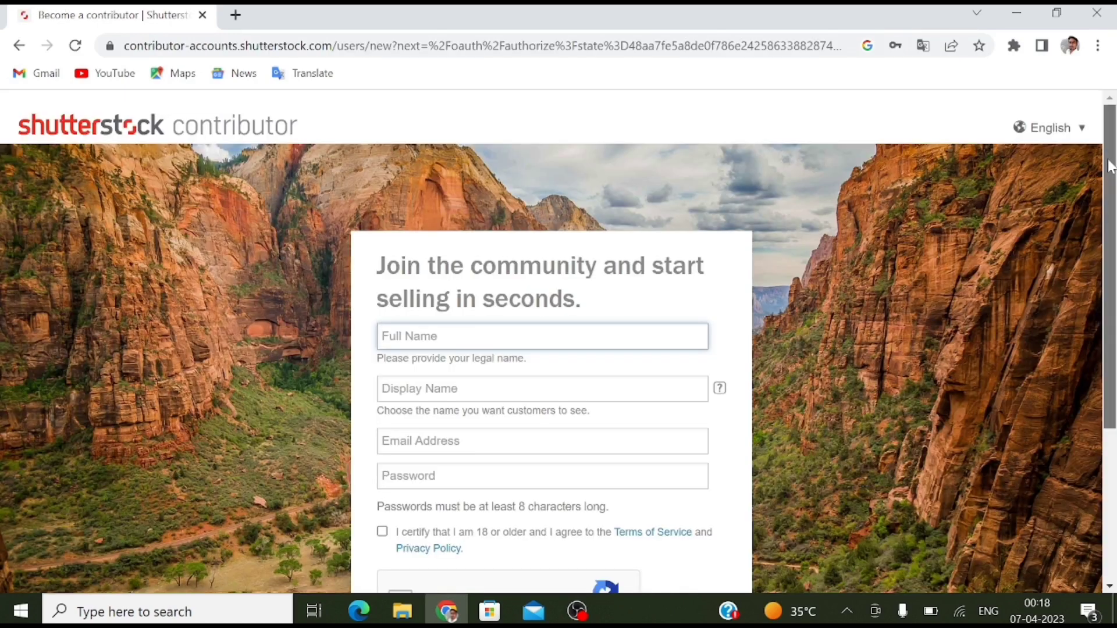
{"action": "scroll", "coordinate": [1115, 223], "scroll_direction": "down", "scroll_amount": 1}
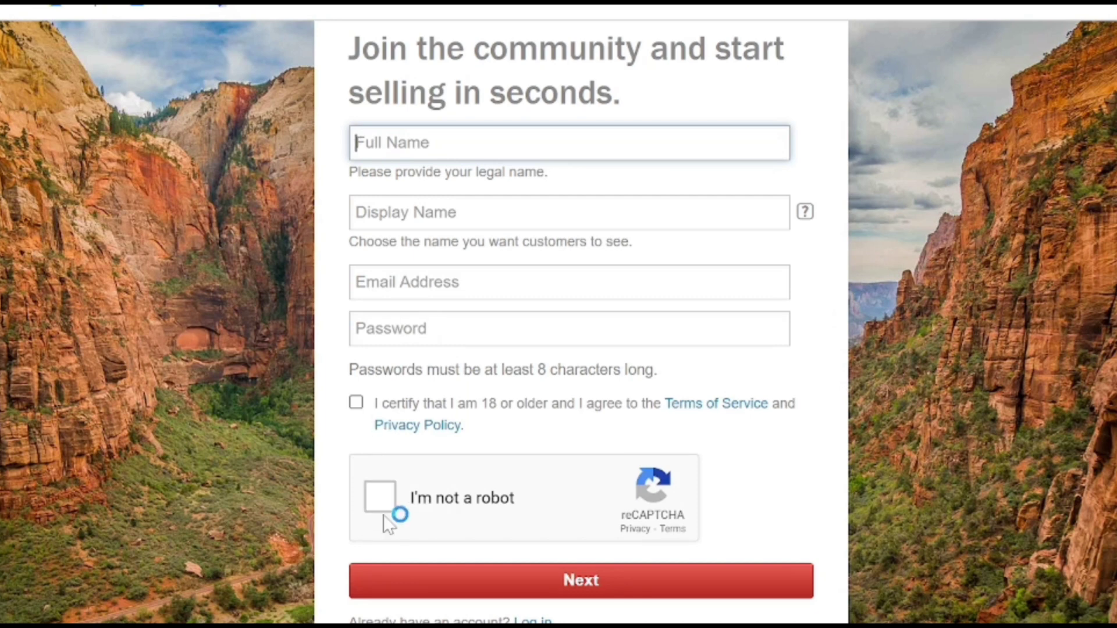
{"action": "left_click", "coordinate": [502, 506]}
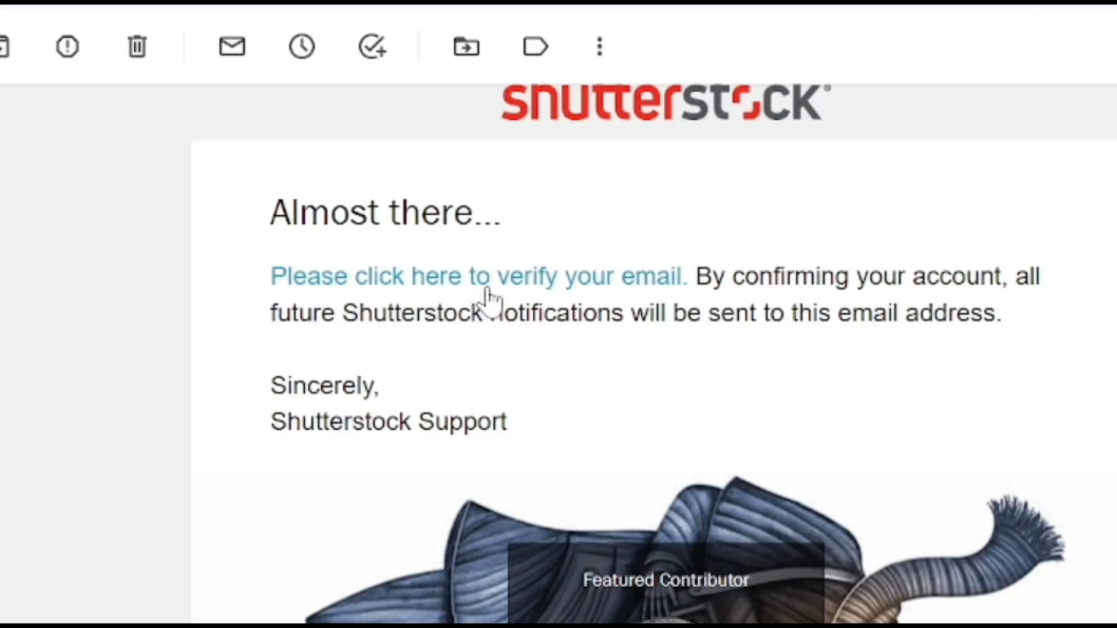
Verify the email address through the link in the Shutterstock message and continue the registration
{"action": "left_click", "coordinate": [621, 277]}
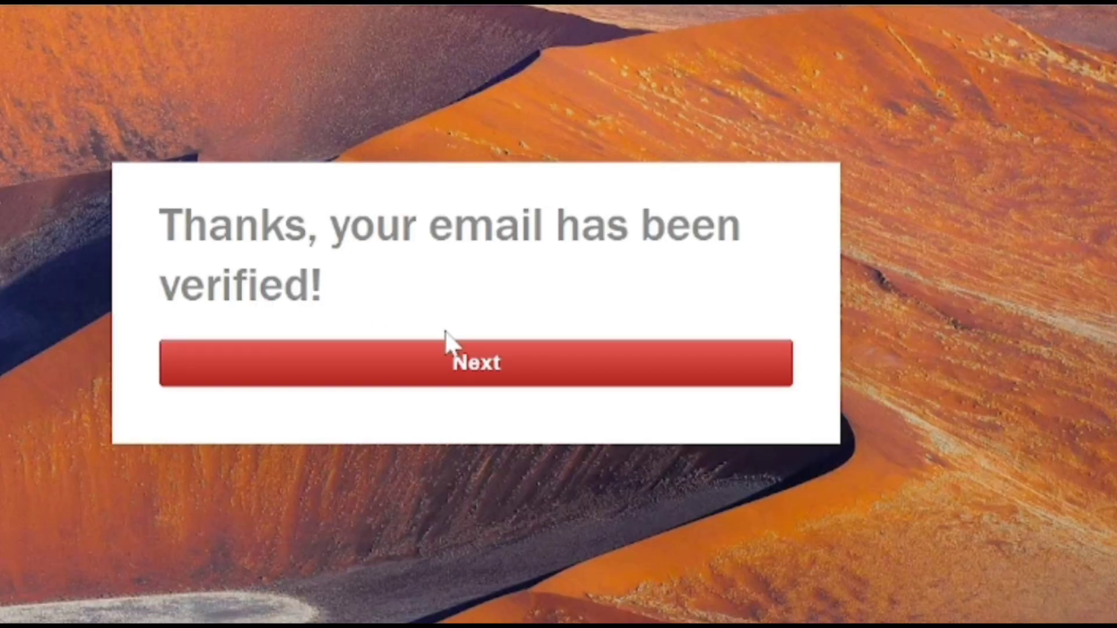
{"action": "left_click", "coordinate": [472, 377]}
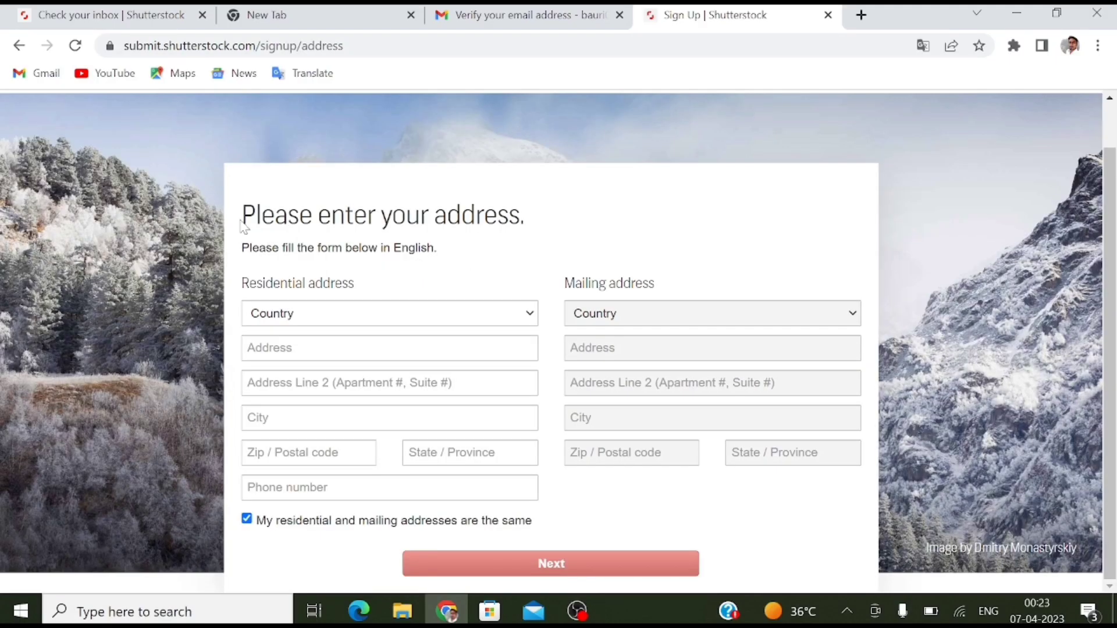
Set the residential country to India, fill in the remaining address and phone fields, and submit the address form
{"action": "left_click", "coordinate": [475, 311]}
{"action": "type", "text": "in"}
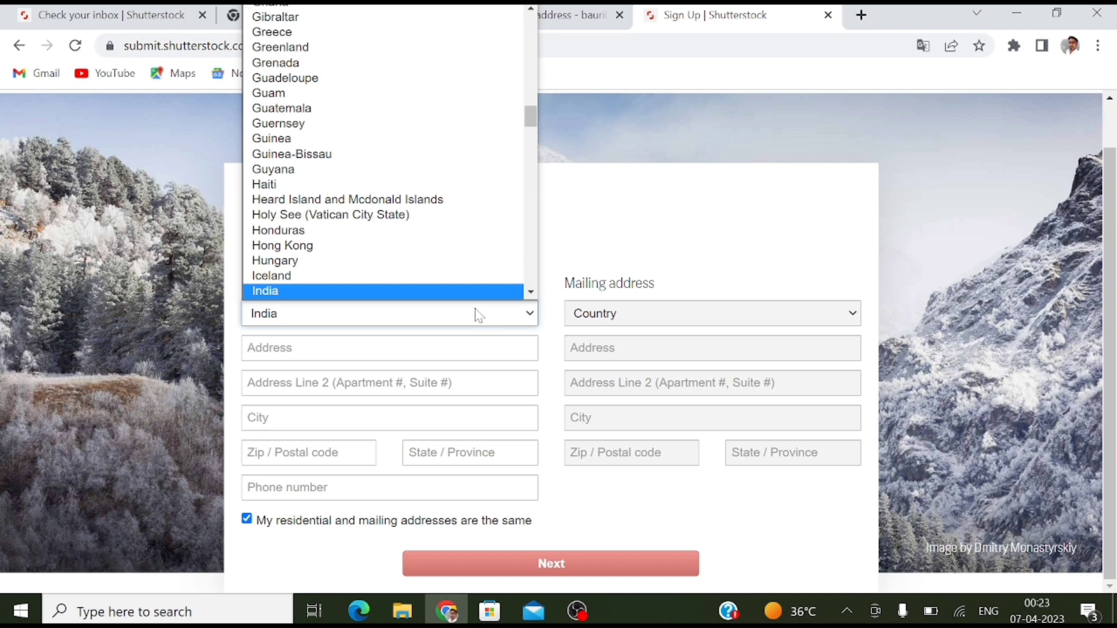
{"action": "left_click", "coordinate": [432, 293]}
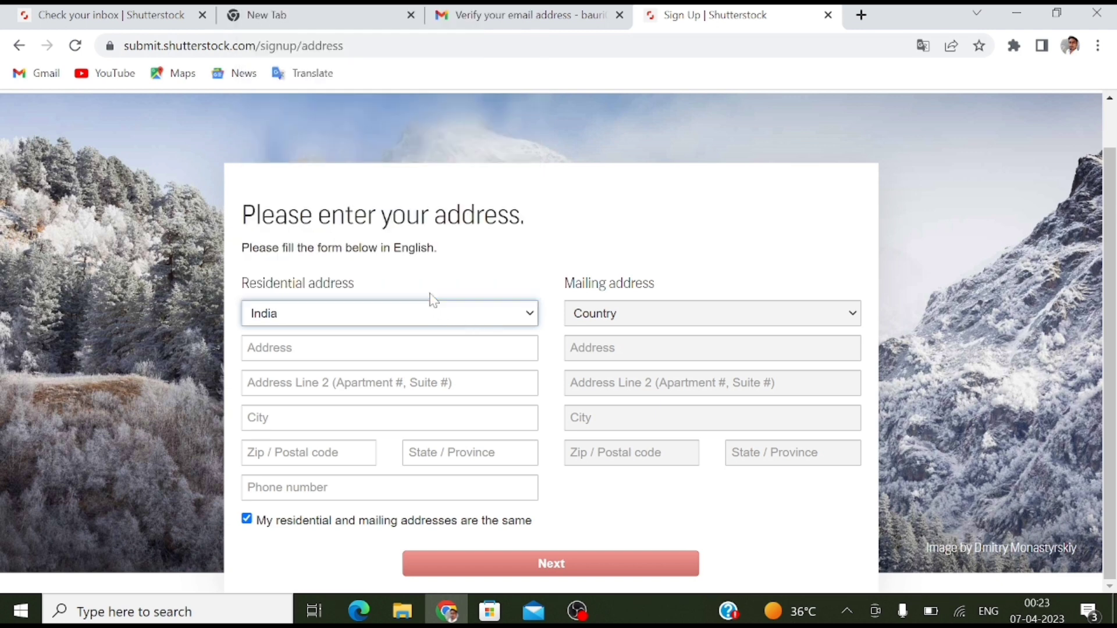
{"action": "left_click", "coordinate": [390, 348]}
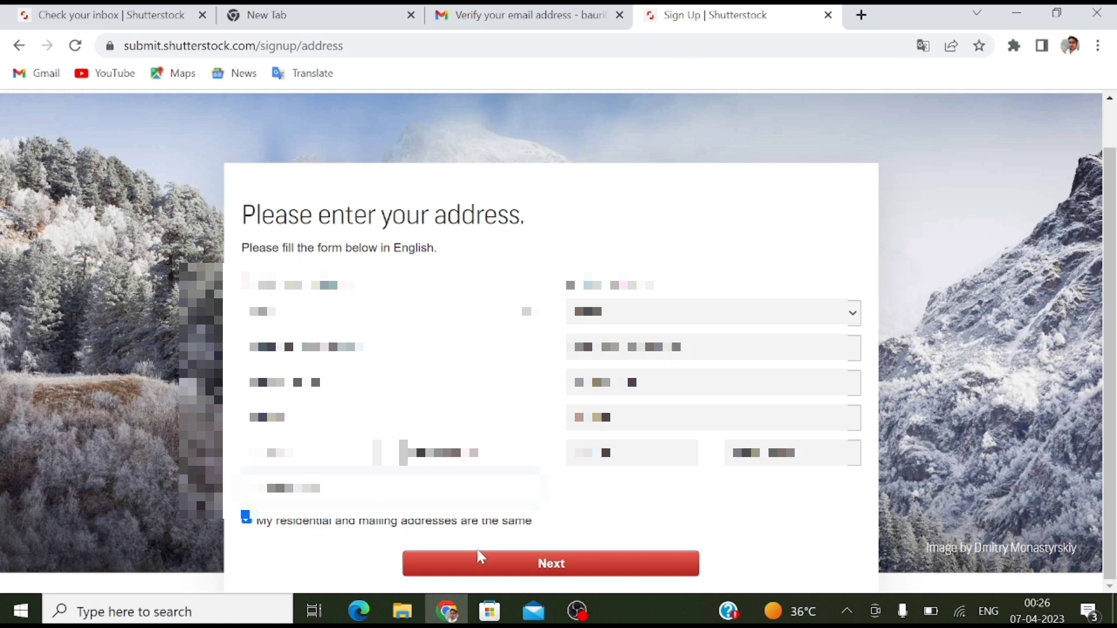
{"action": "left_click", "coordinate": [526, 570]}
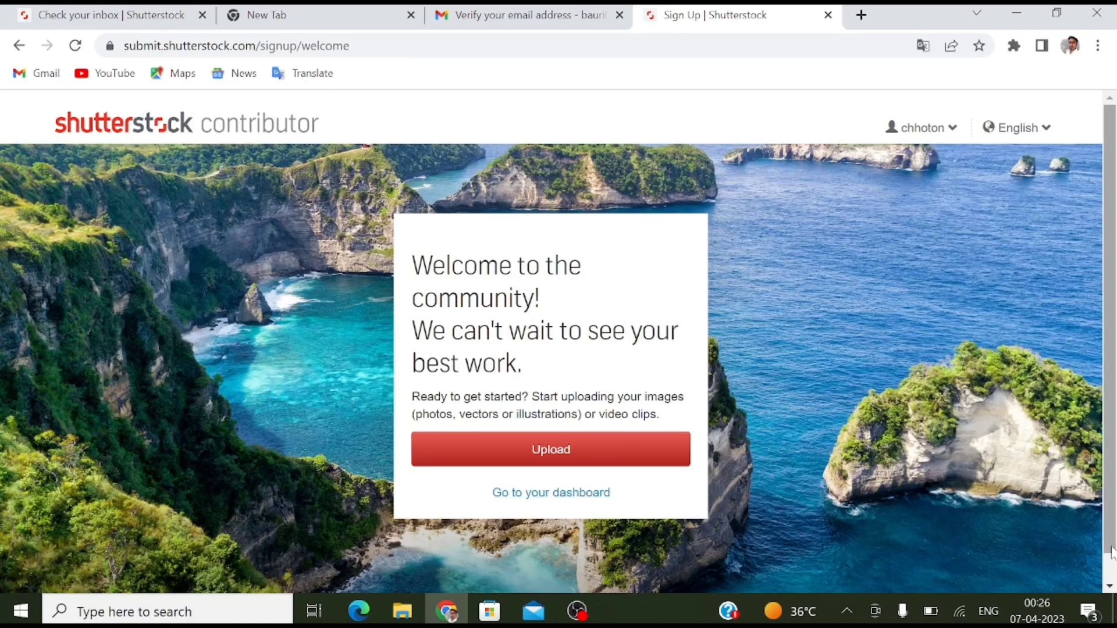
Go to the contributor dashboard and open the account's public profile
{"action": "scroll", "coordinate": [1105, 556], "scroll_direction": "down", "scroll_amount": 1}
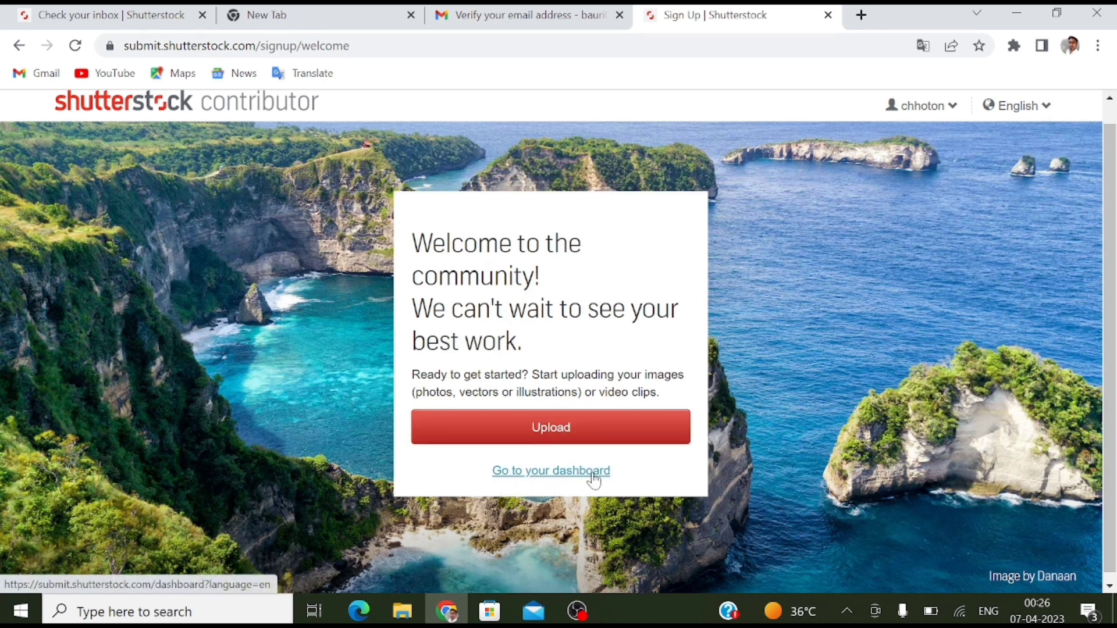
{"action": "left_click", "coordinate": [563, 472]}
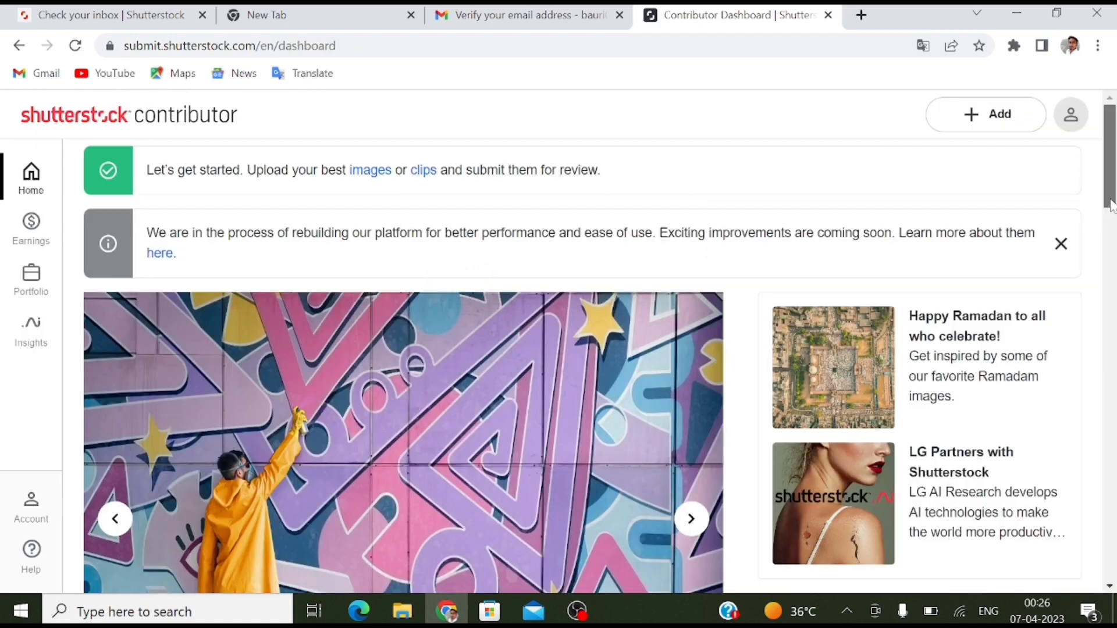
{"action": "mouse_move", "coordinate": [1111, 204]}
{"action": "left_mouse_down"}
{"action": "mouse_move", "coordinate": [1112, 248]}
{"action": "mouse_move", "coordinate": [1111, 204]}
{"action": "left_mouse_up"}
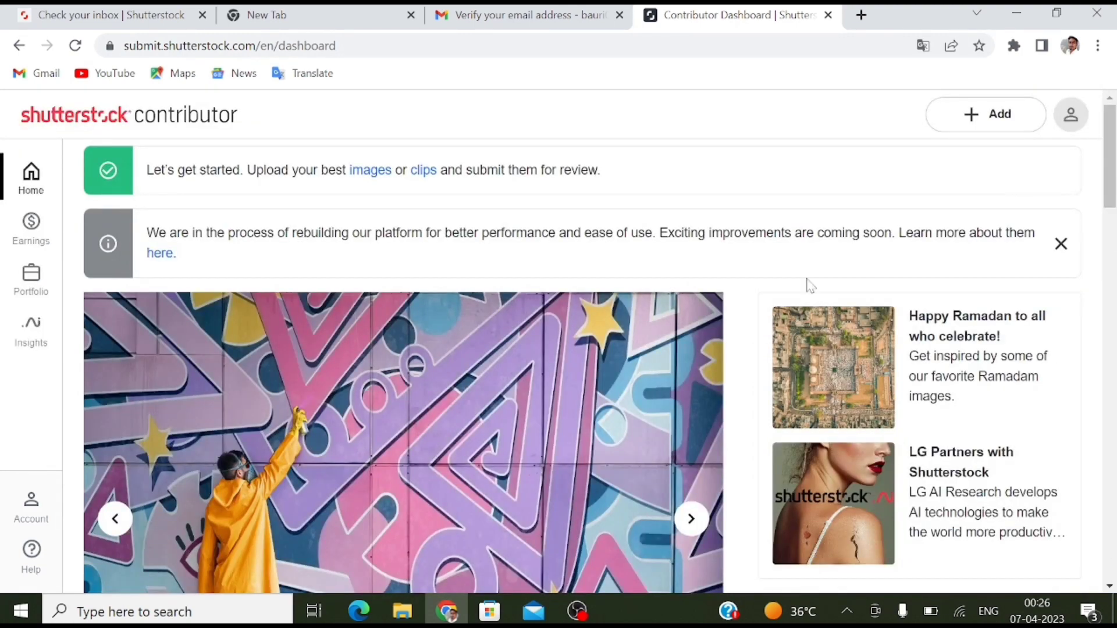
{"action": "left_click", "coordinate": [28, 512]}
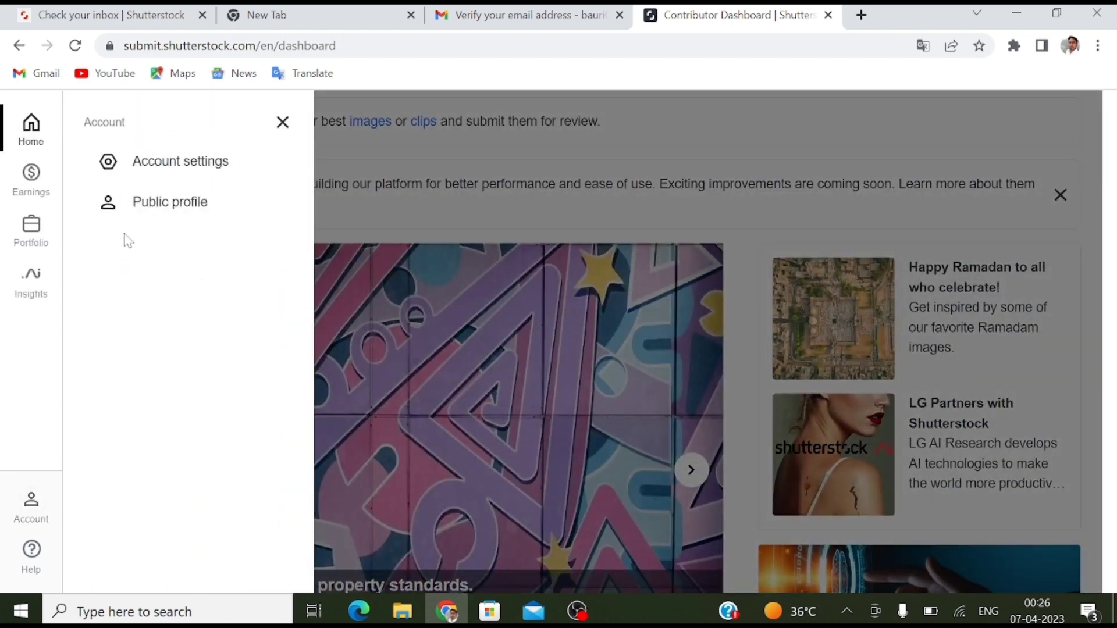
{"action": "left_click", "coordinate": [173, 209]}
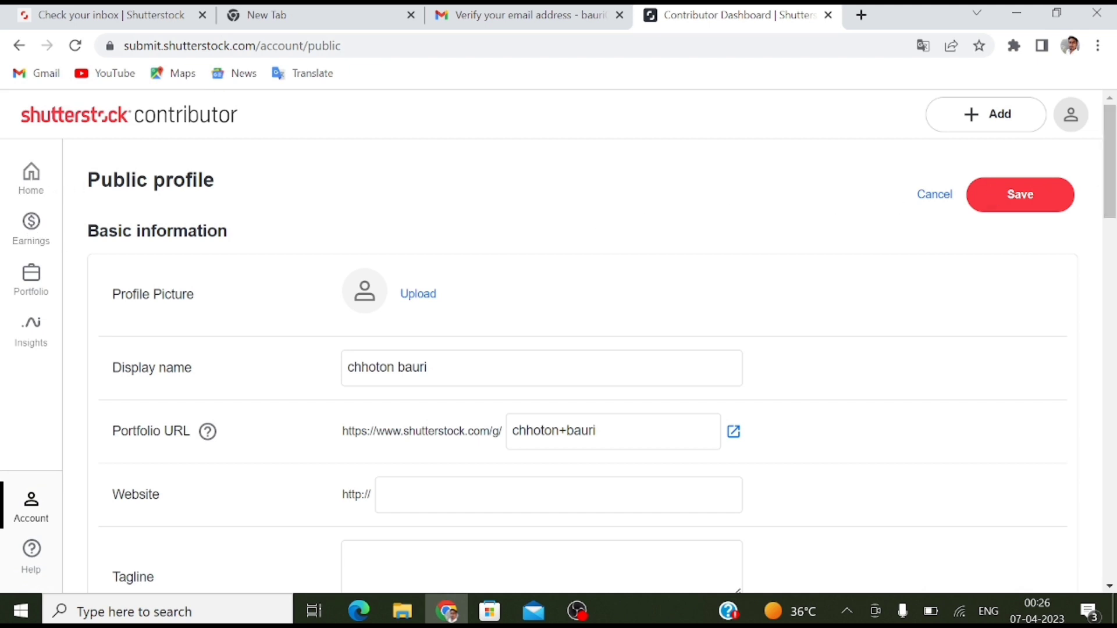
Examine the profile's basic information fields, from profile picture and portfolio URL to website and tagline
{"action": "left_click_drag", "start_coordinate": [88, 174], "coordinate": [254, 173]}
{"action": "left_click", "coordinate": [254, 173]}
{"action": "double_click", "coordinate": [428, 301]}
{"action": "scroll", "coordinate": [291, 262], "scroll_direction": "down", "scroll_amount": 4}
{"action": "double_click", "coordinate": [175, 236]}
{"action": "left_click", "coordinate": [181, 238]}
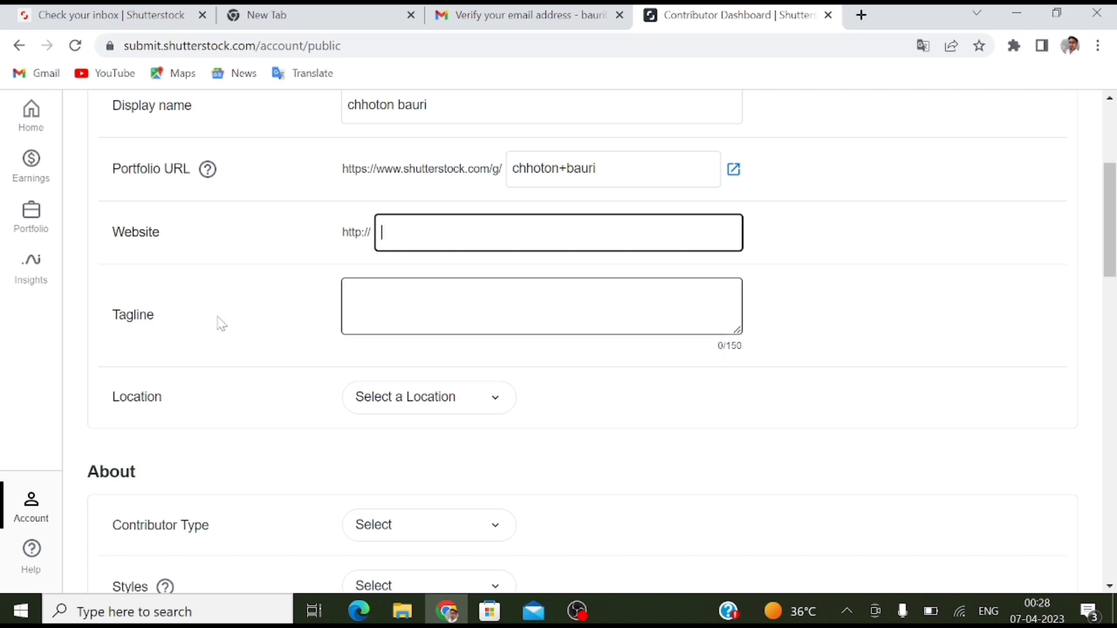
{"action": "left_click", "coordinate": [351, 292]}
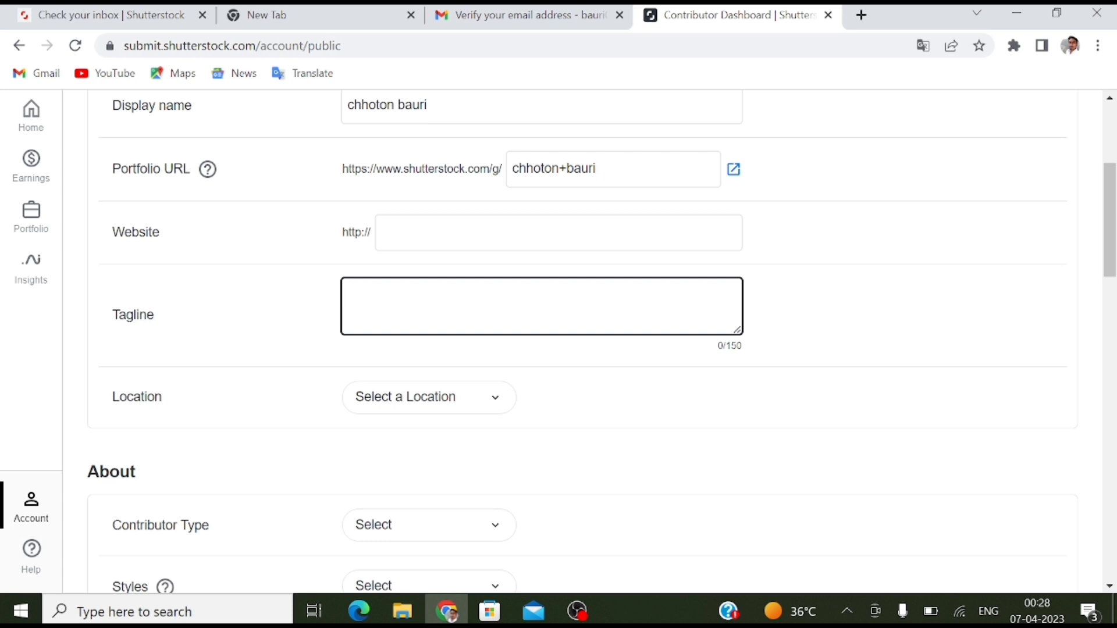
Set the profile location to India, leaving the tagline empty
{"action": "key", "text": "Tab"}
{"action": "scroll", "coordinate": [134, 259], "scroll_direction": "down", "scroll_amount": 2}
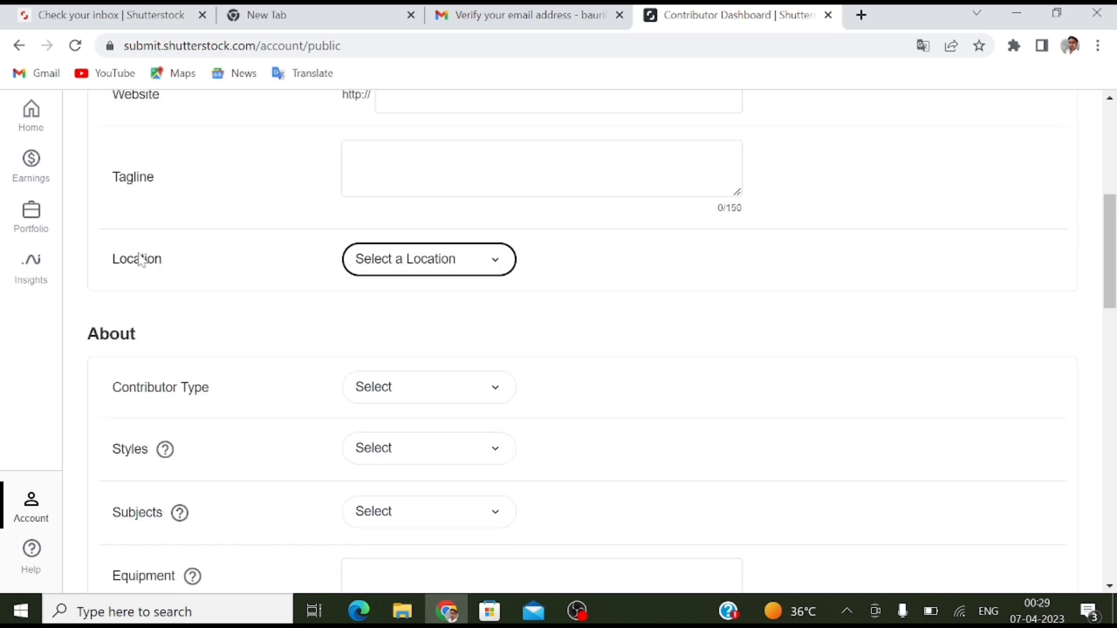
{"action": "left_click", "coordinate": [493, 260]}
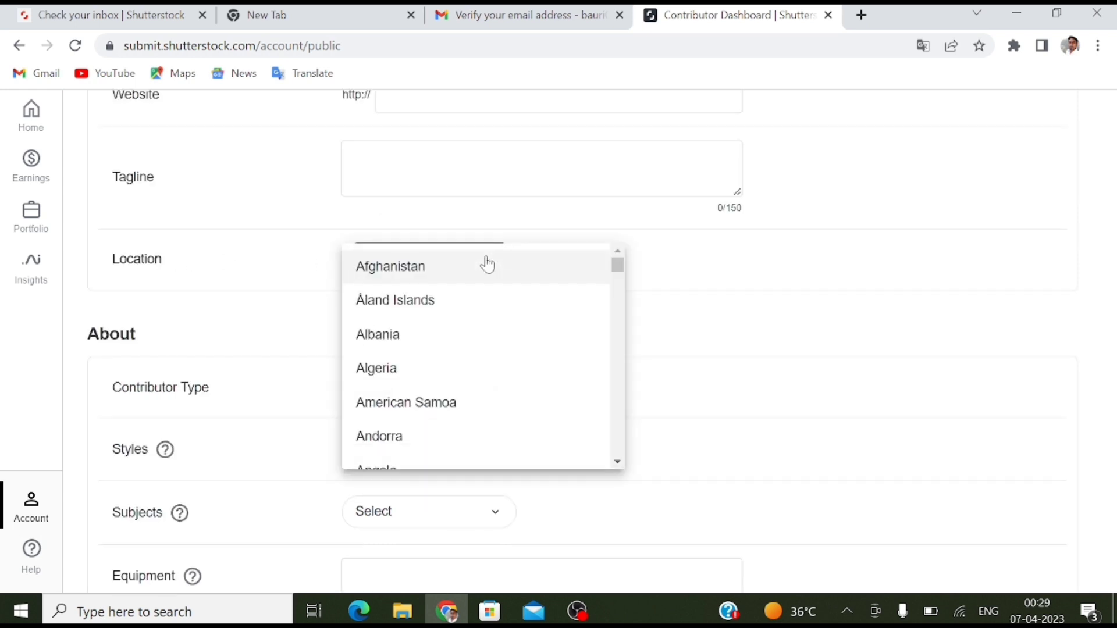
{"action": "type", "text": "in"}
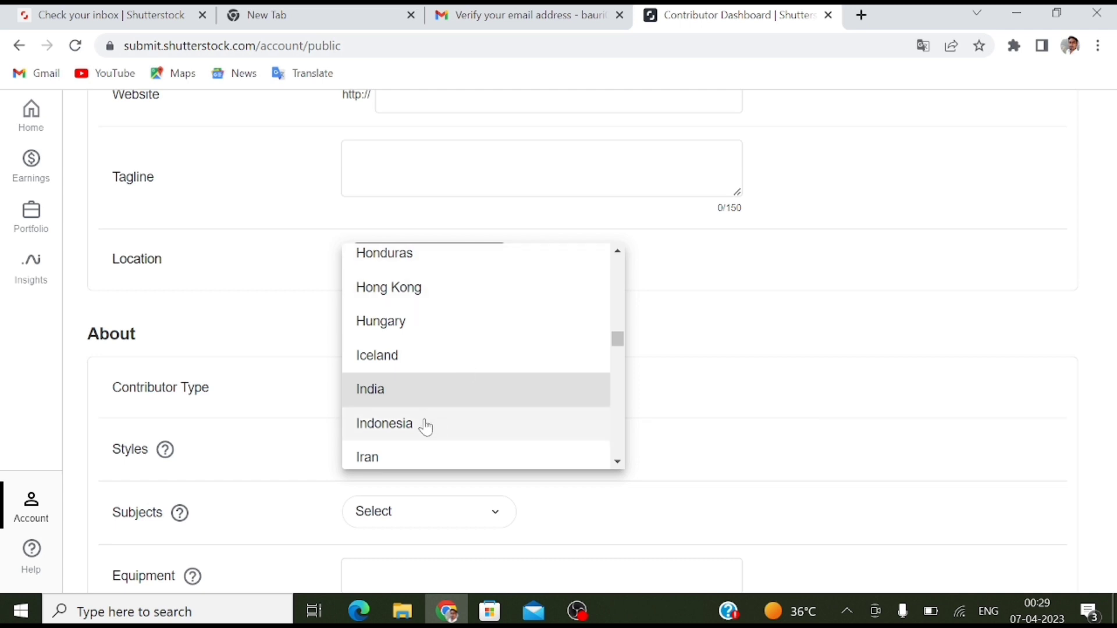
{"action": "left_click", "coordinate": [419, 405]}
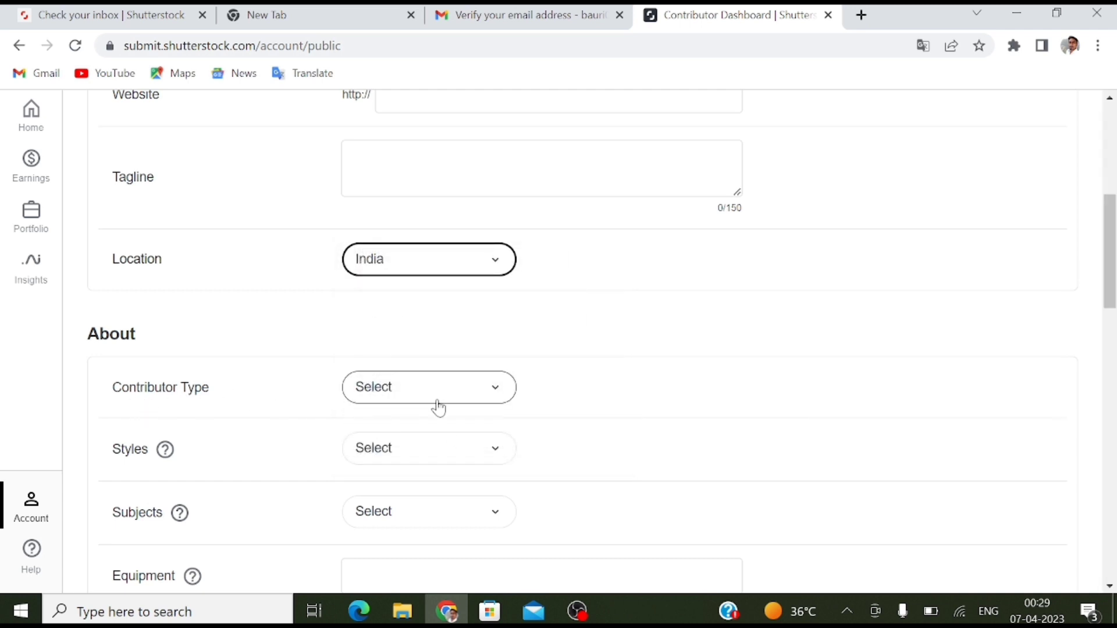
Choose Photographer as the contributor type
{"action": "left_click", "coordinate": [469, 404]}
{"action": "left_click", "coordinate": [463, 404]}
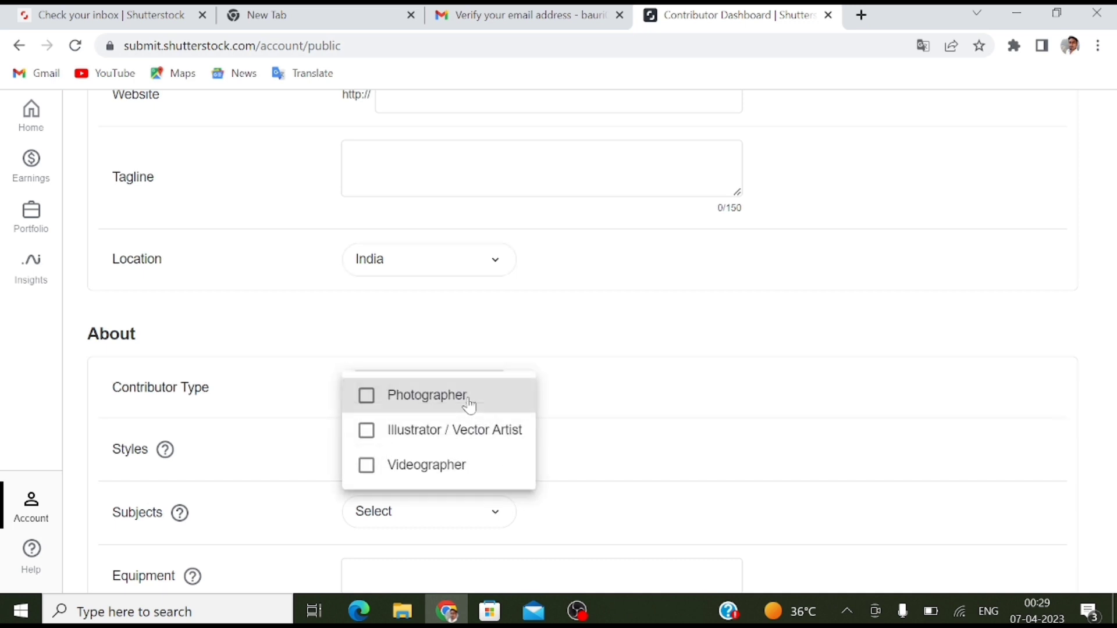
{"action": "left_click", "coordinate": [427, 403]}
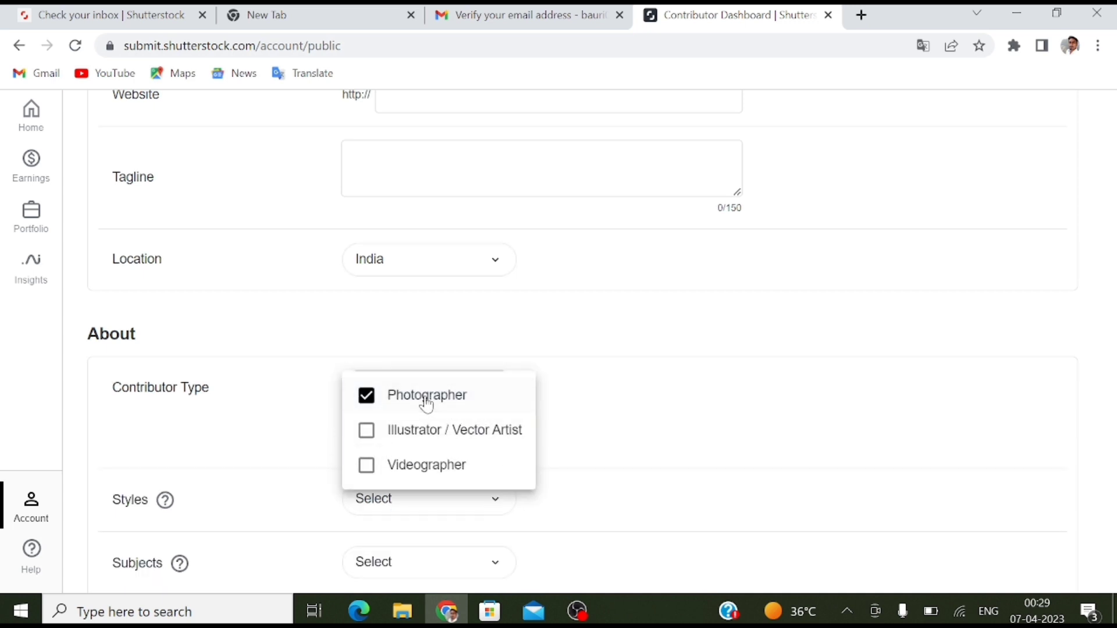
{"action": "left_click", "coordinate": [673, 370]}
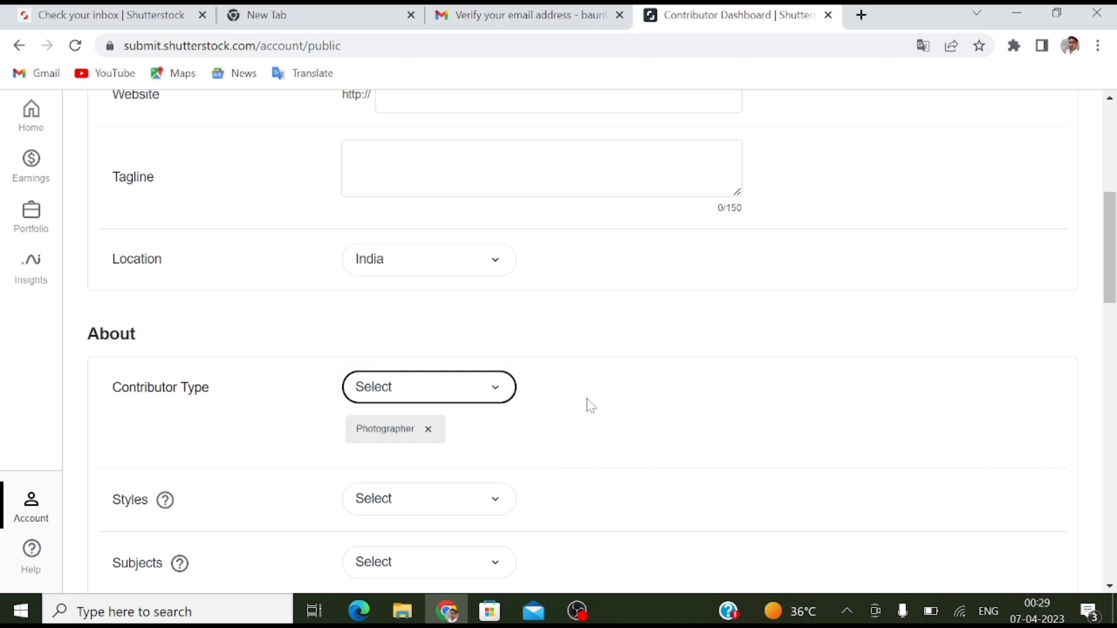
Add Nature, Night and Portrait as the photography styles
{"action": "scroll", "coordinate": [516, 390], "scroll_direction": "down", "scroll_amount": 2}
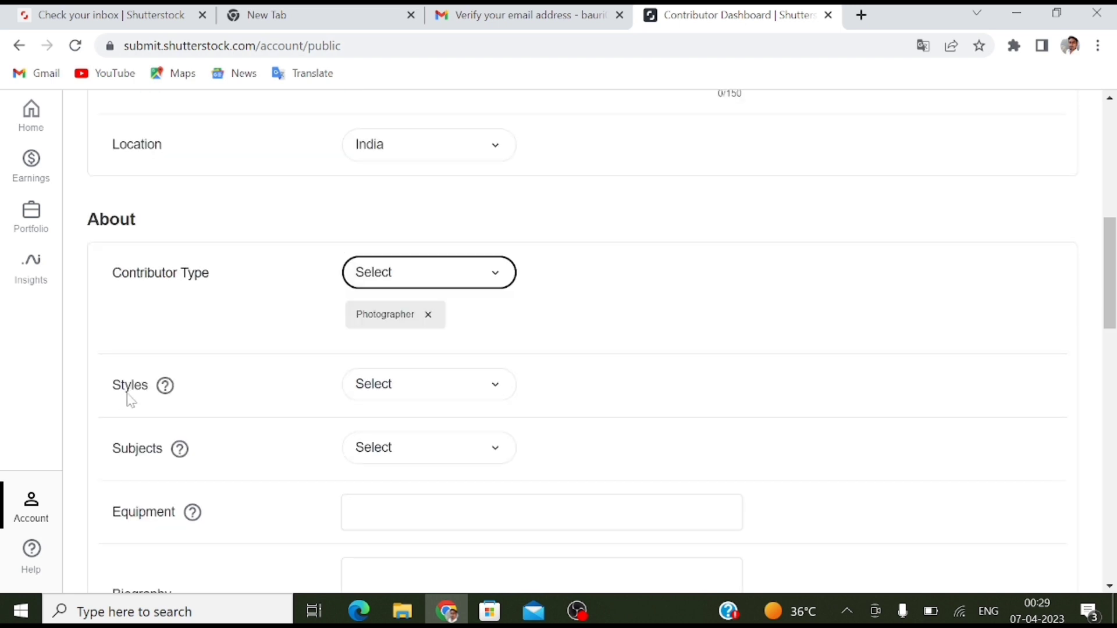
{"action": "left_click", "coordinate": [469, 397]}
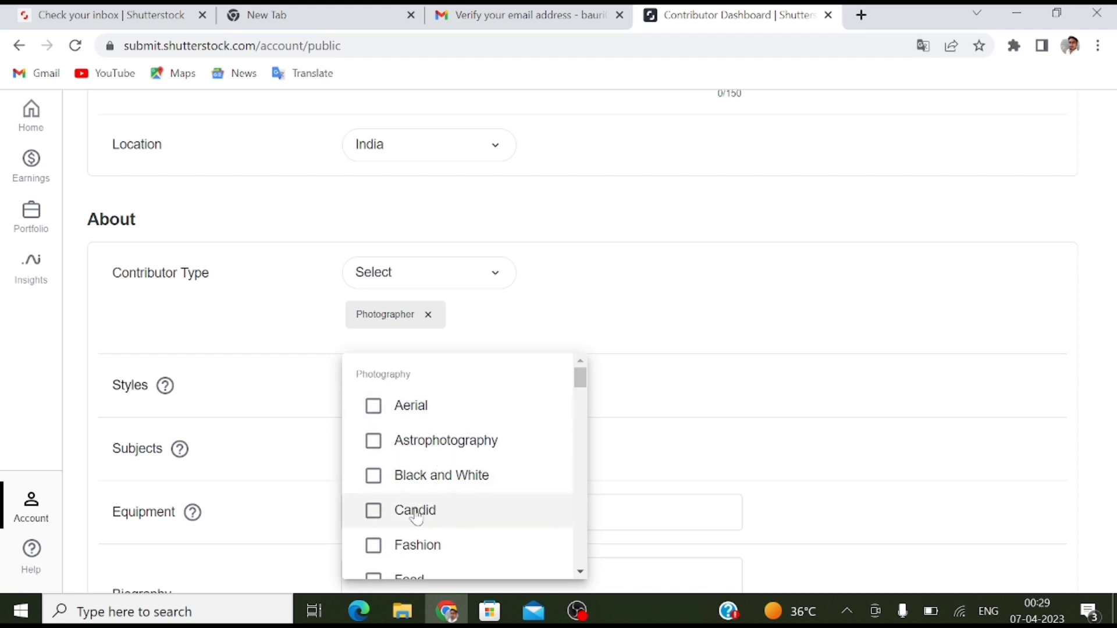
{"action": "left_click_drag", "start_coordinate": [580, 386], "coordinate": [581, 406]}
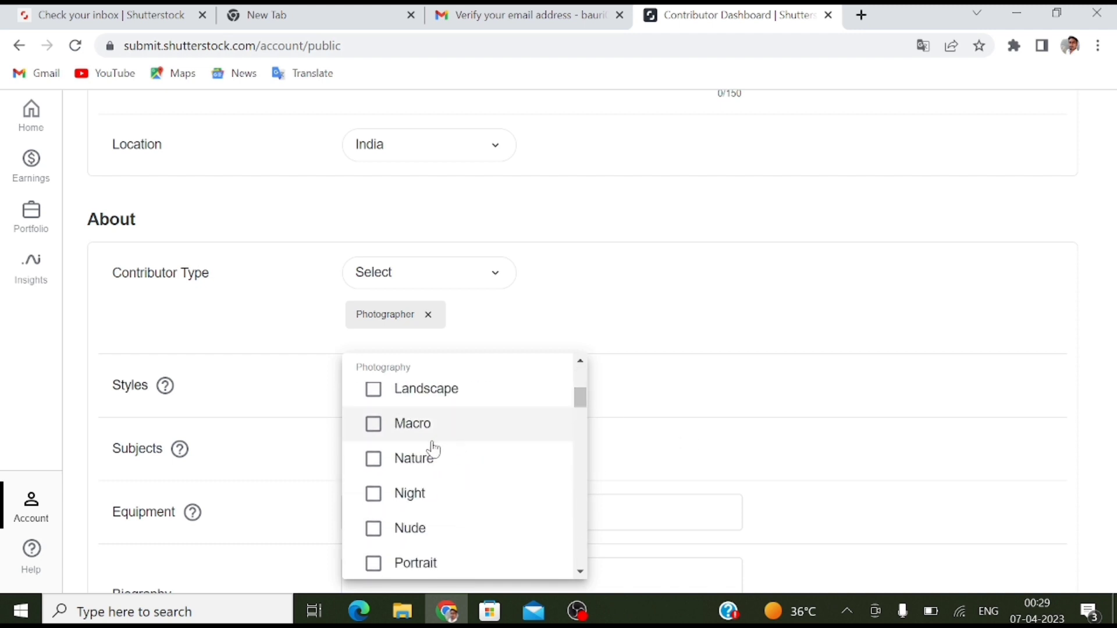
{"action": "left_click", "coordinate": [427, 459]}
{"action": "left_click", "coordinate": [432, 492]}
{"action": "left_click", "coordinate": [430, 565]}
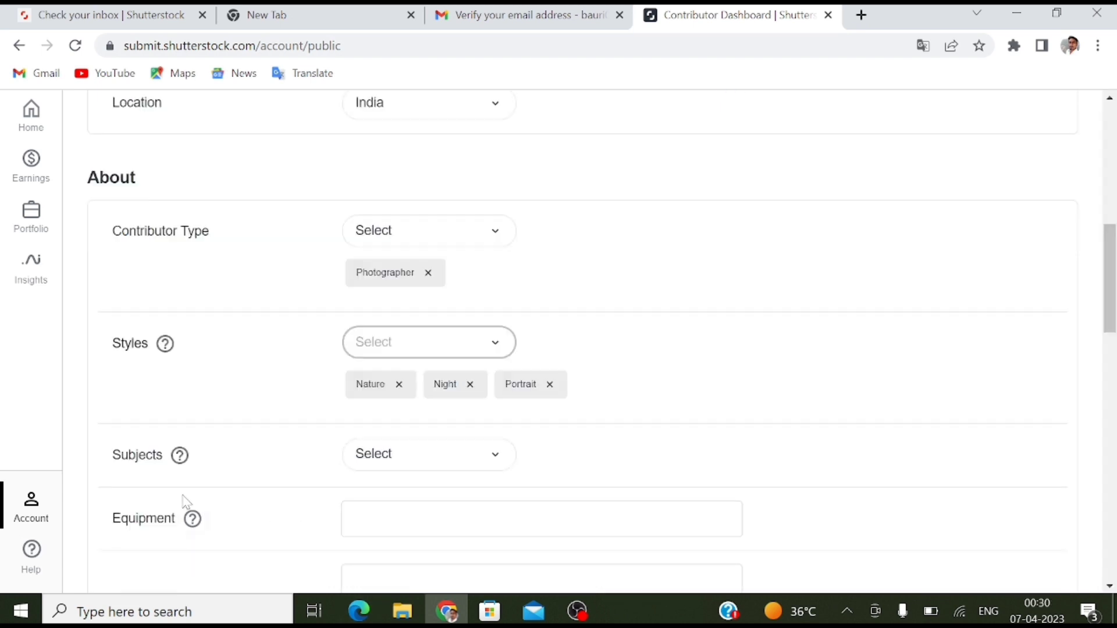
Add Beauty, Nature, People and Technology as the profile's subjects
{"action": "left_click", "coordinate": [483, 464]}
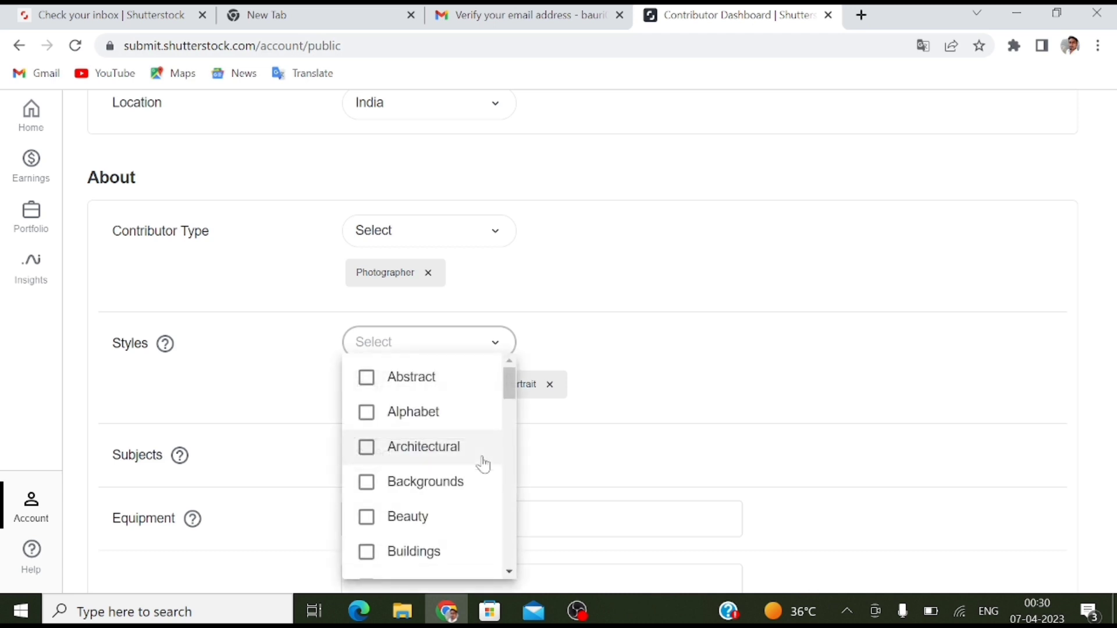
{"action": "left_click", "coordinate": [431, 520]}
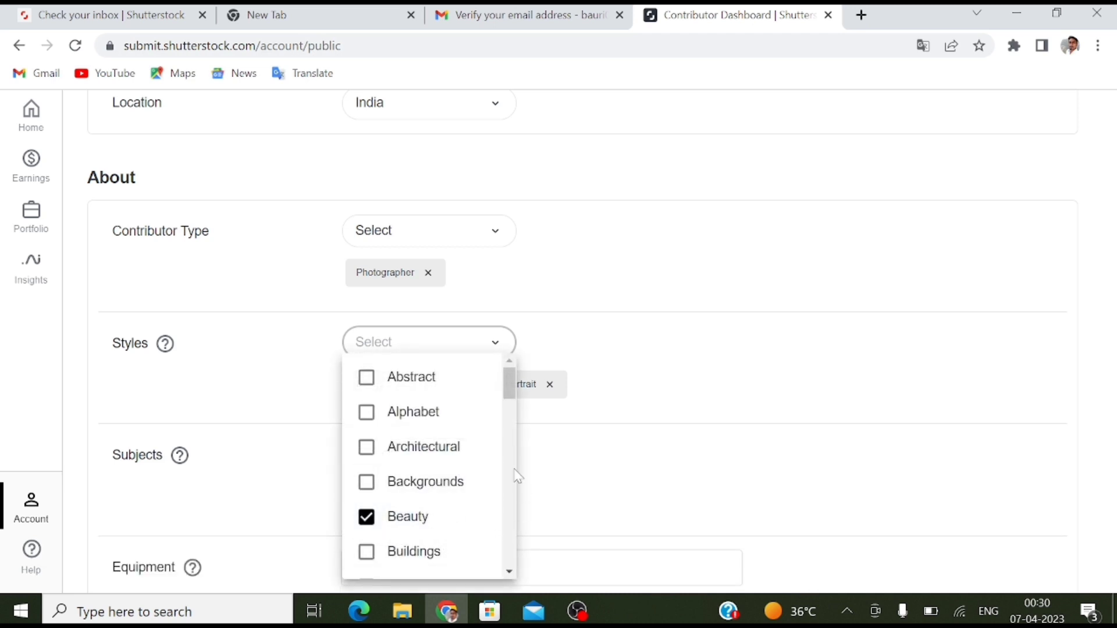
{"action": "left_click_drag", "start_coordinate": [511, 394], "coordinate": [510, 429]}
{"action": "left_click_drag", "start_coordinate": [510, 436], "coordinate": [510, 470]}
{"action": "scroll", "coordinate": [232, 404], "scroll_direction": "down", "scroll_amount": 3}
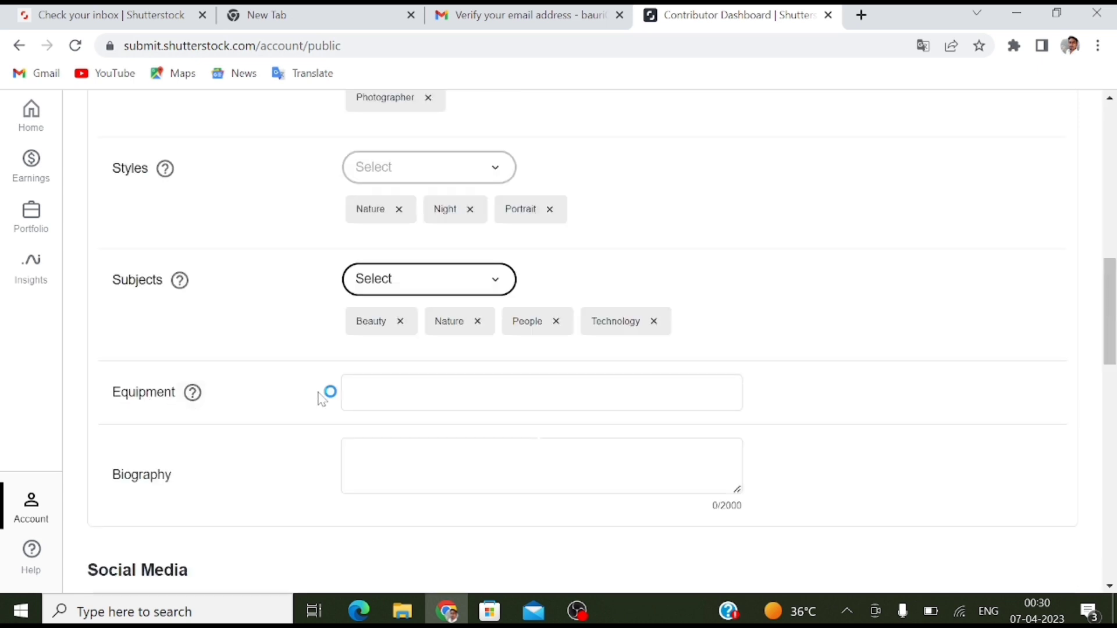
Enter Camera, Tripod and light as separate equipment entries
{"action": "left_click", "coordinate": [348, 393]}
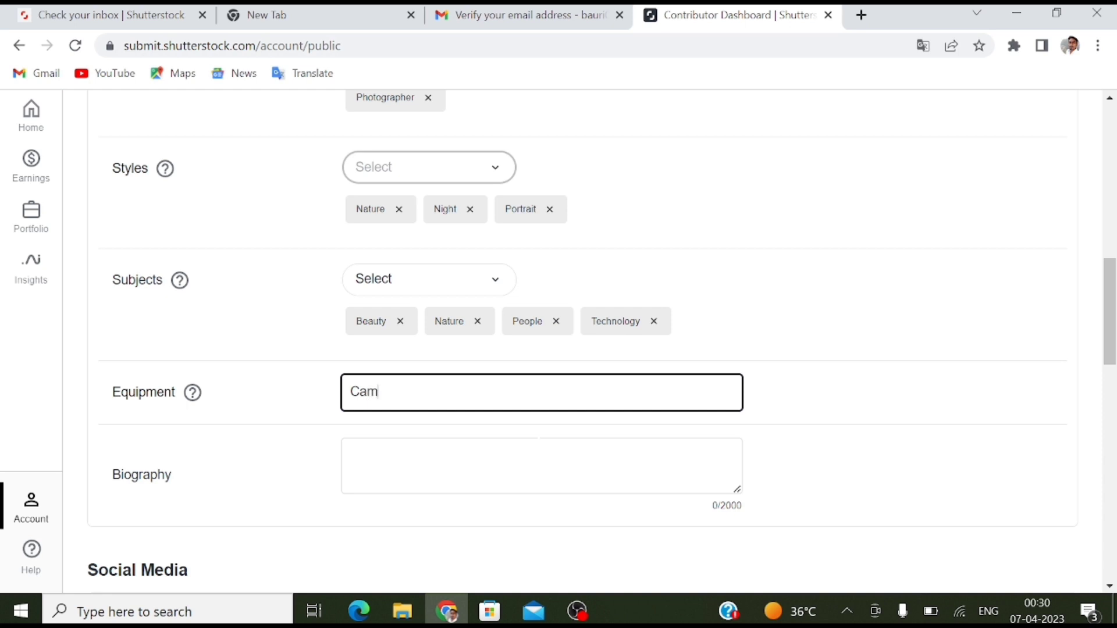
{"action": "type", "text": "ra"}
{"action": "key", "text": "Return"}
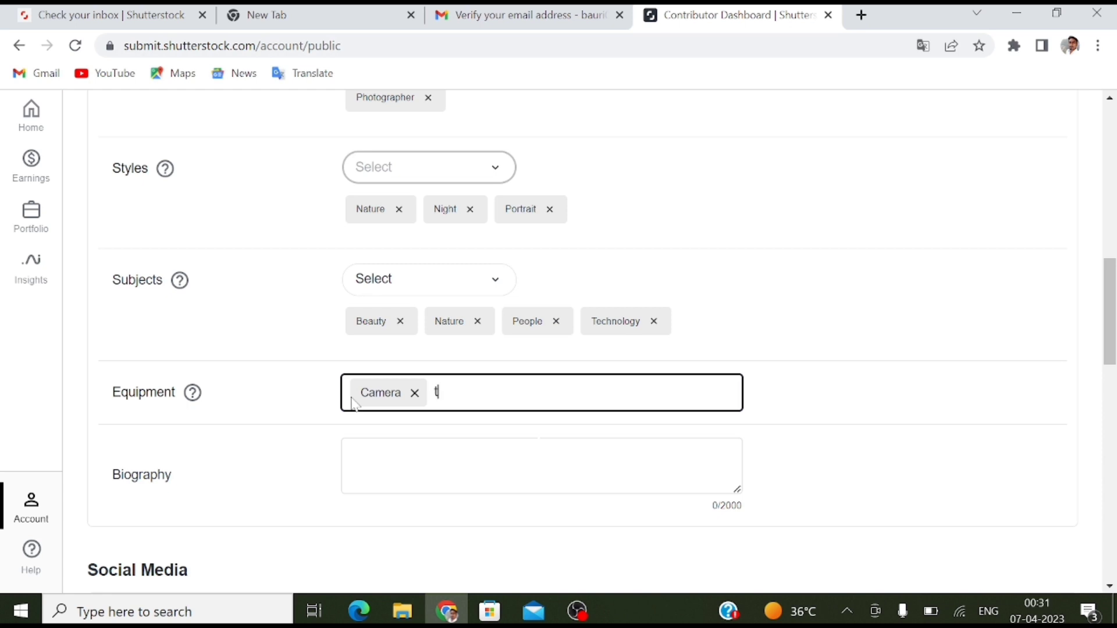
{"action": "type", "text": "Tripod"}
{"action": "key", "text": "Return"}
{"action": "type", "text": "light"}
{"action": "key", "text": "Return"}
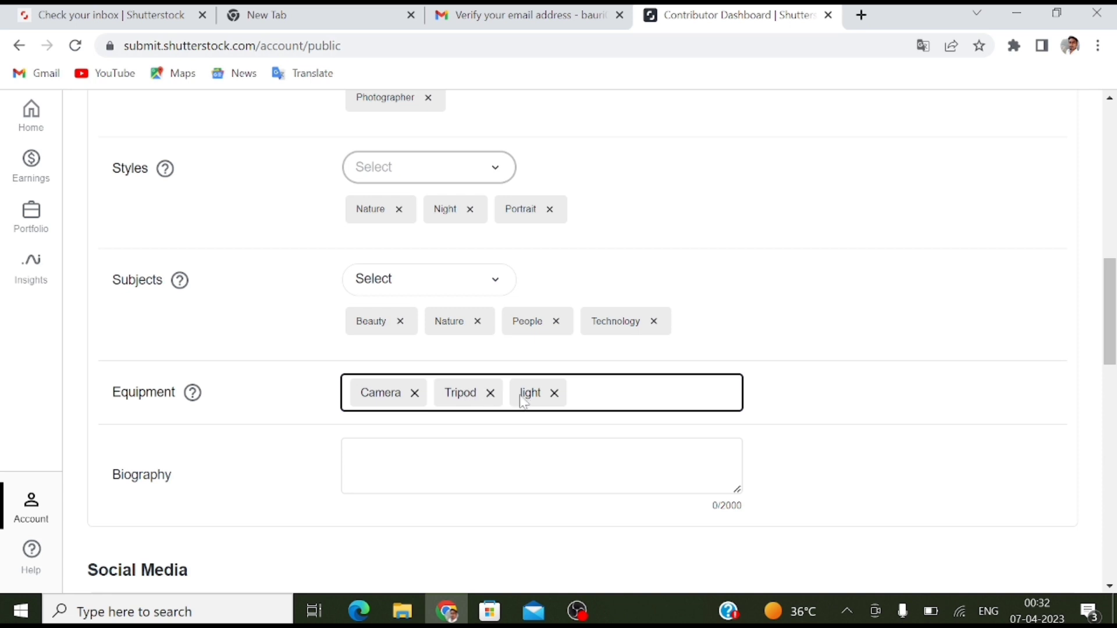
{"action": "left_click_drag", "start_coordinate": [1112, 349], "coordinate": [1111, 405]}
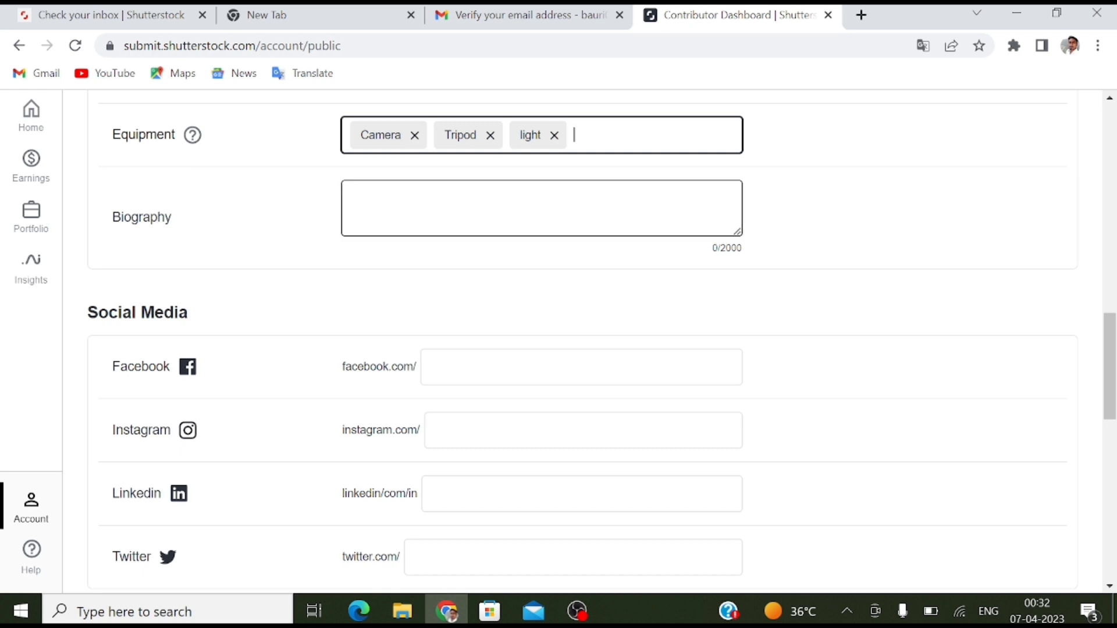
{"action": "scroll", "coordinate": [31, 163], "scroll_direction": "down", "scroll_amount": 3}
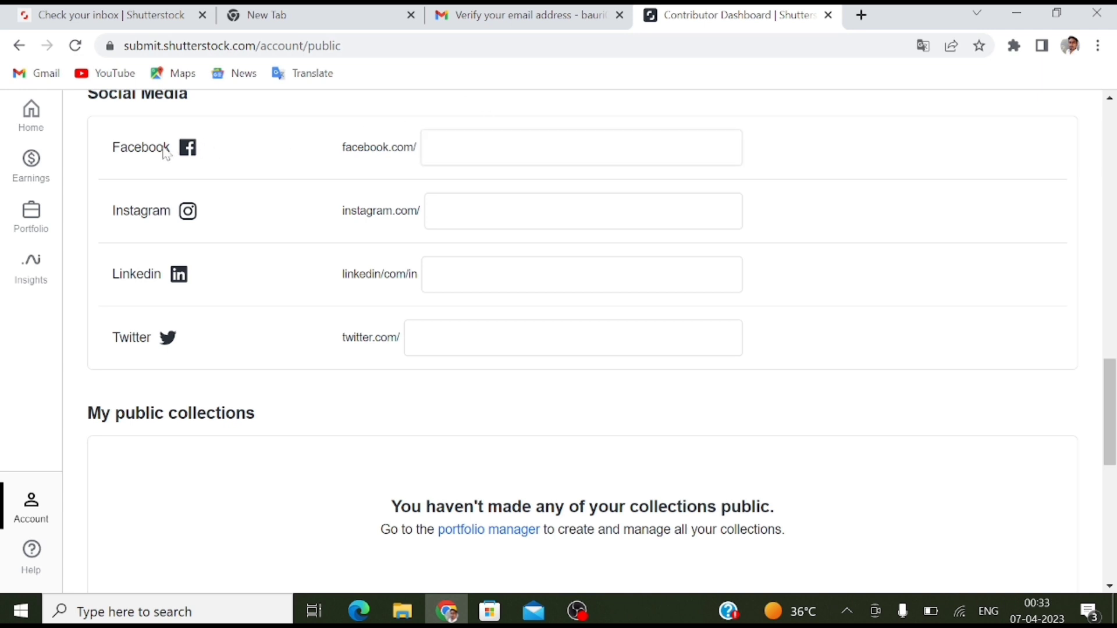
Save the completed public profile, leaving the social media fields blank
{"action": "left_click_drag", "start_coordinate": [1112, 412], "coordinate": [1111, 441]}
{"action": "left_click", "coordinate": [1040, 496]}
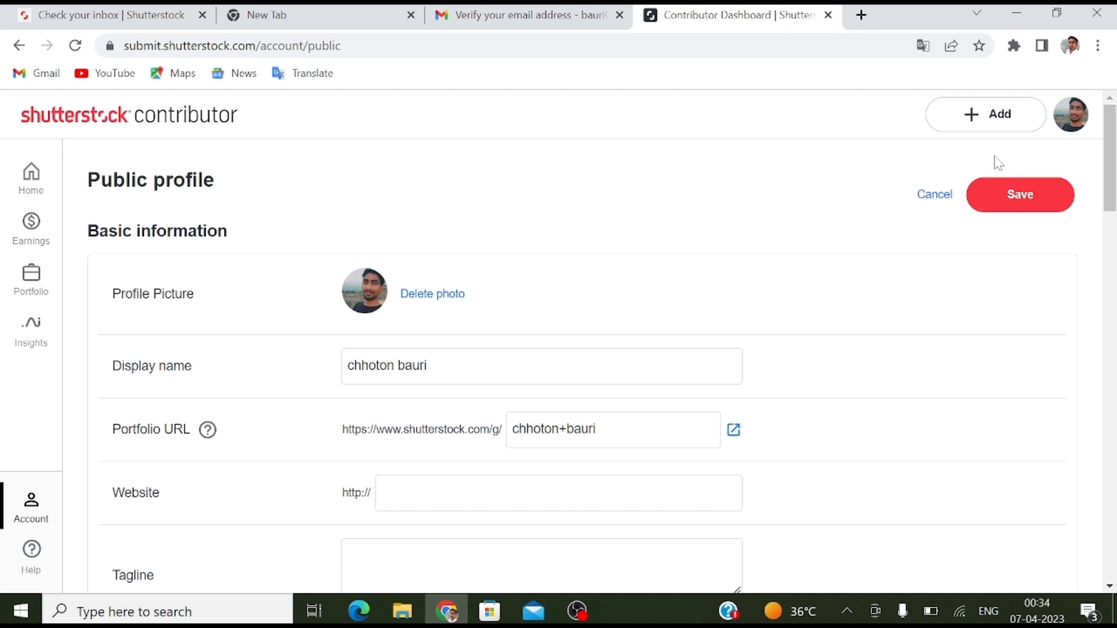
Open the media upload page and dismiss the introductory upload guidelines
{"action": "left_click", "coordinate": [984, 122]}
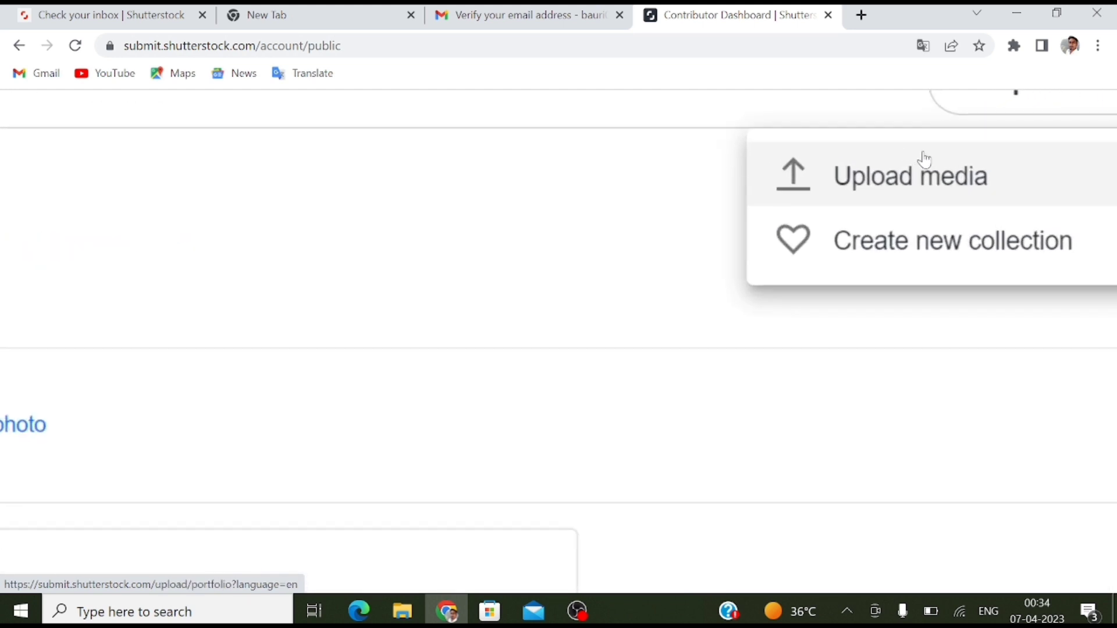
{"action": "left_click", "coordinate": [915, 175]}
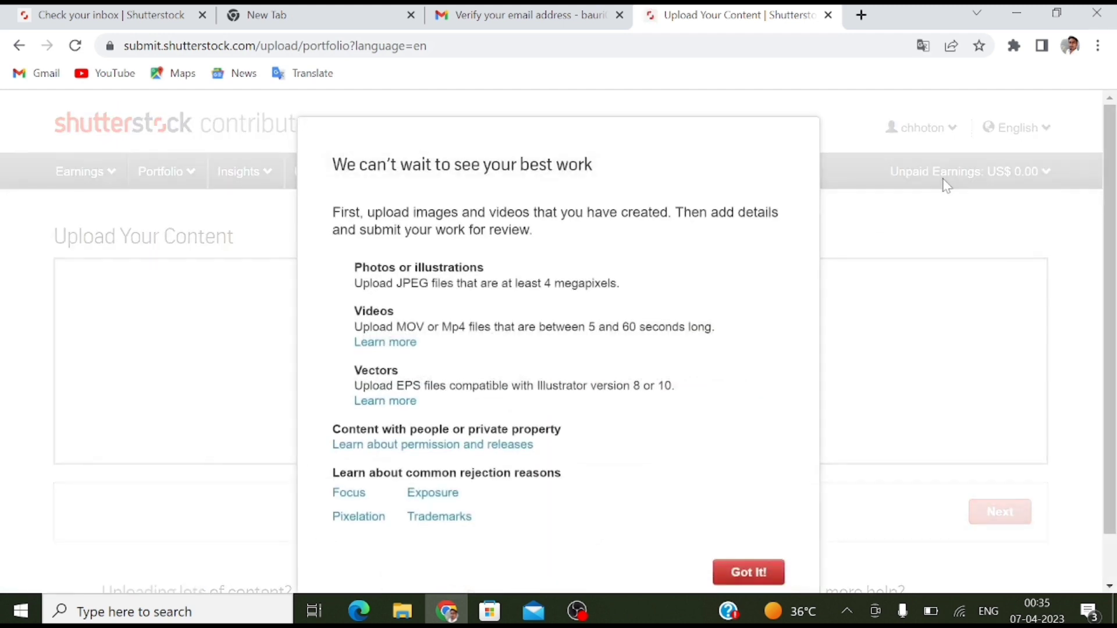
{"action": "left_click", "coordinate": [865, 208]}
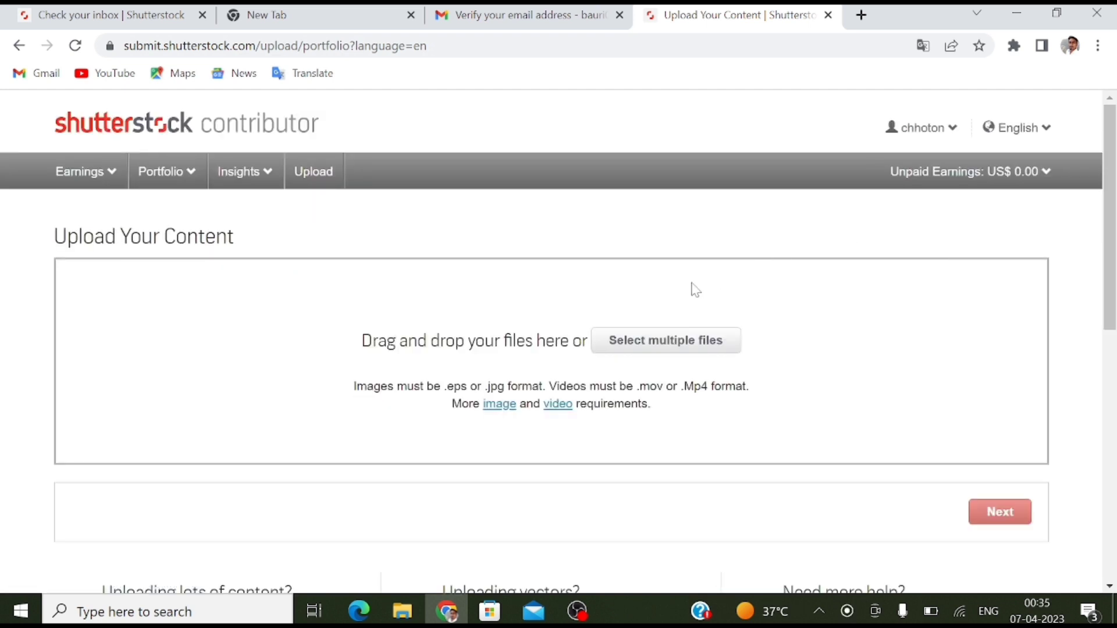
Upload the photo IMG_20220709_133701 from the Camera folder to the contributor portfolio
{"action": "mouse_move", "coordinate": [1046, 190]}
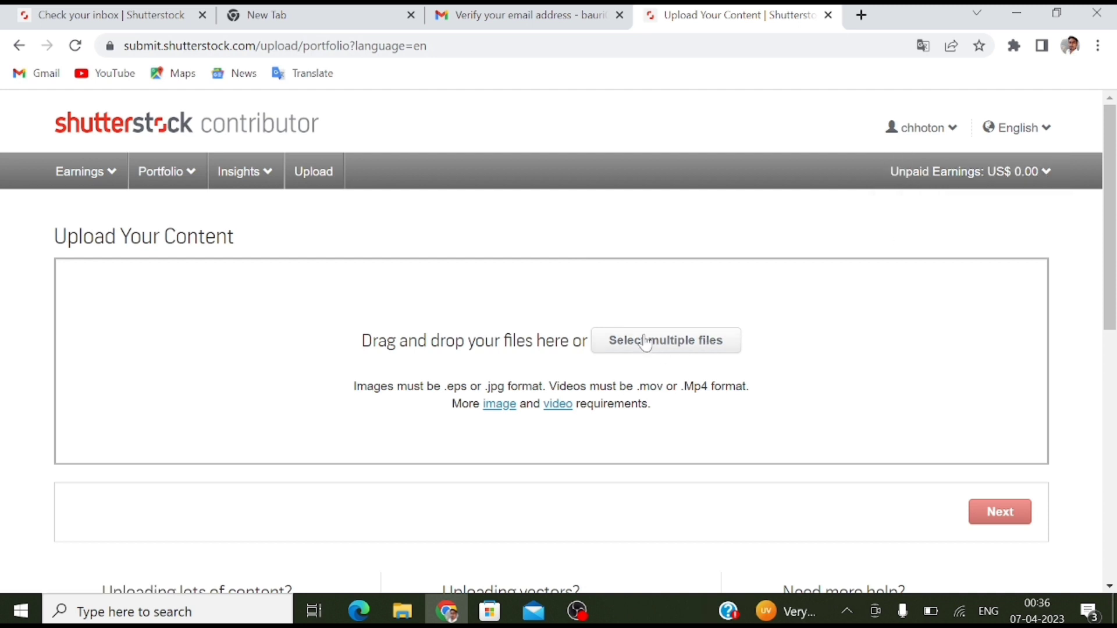
{"action": "left_click", "coordinate": [673, 345]}
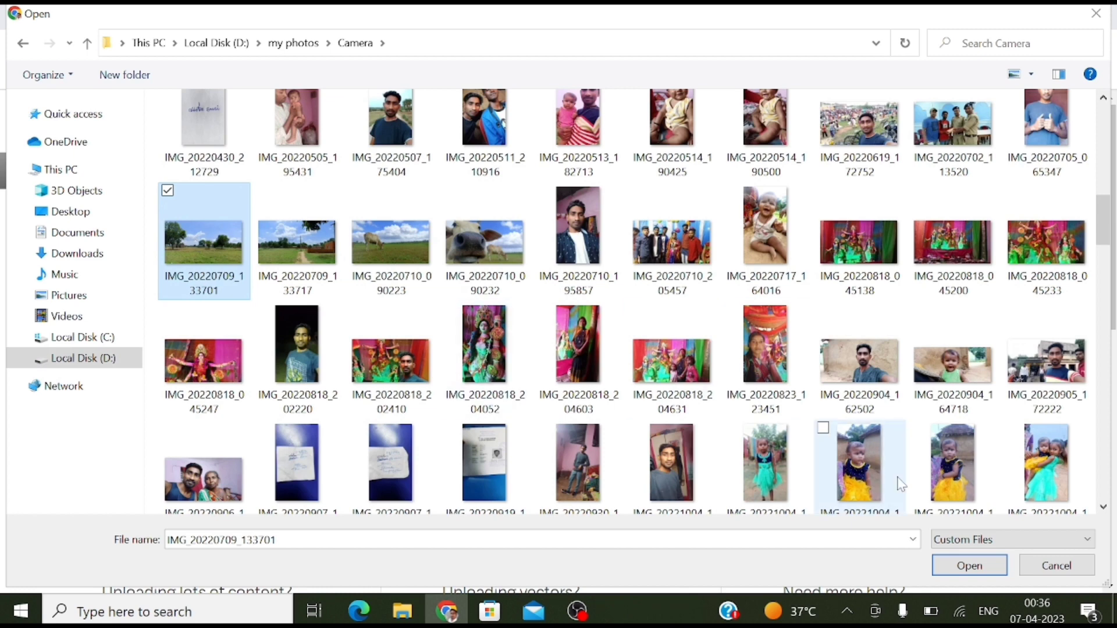
{"action": "left_click", "coordinate": [970, 566]}
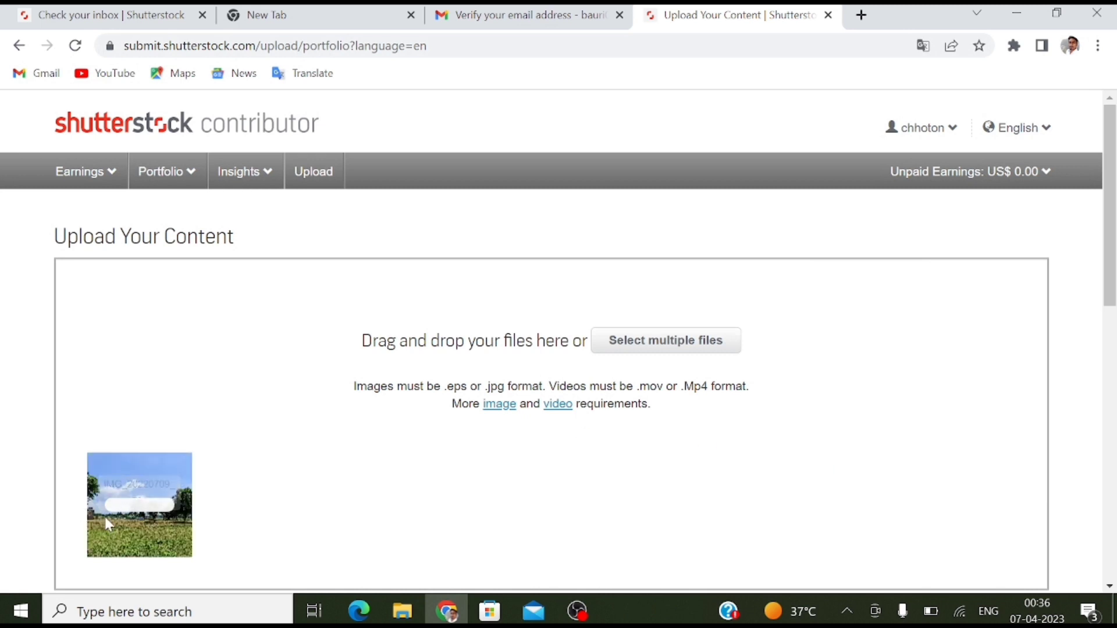
{"action": "mouse_move", "coordinate": [129, 515]}
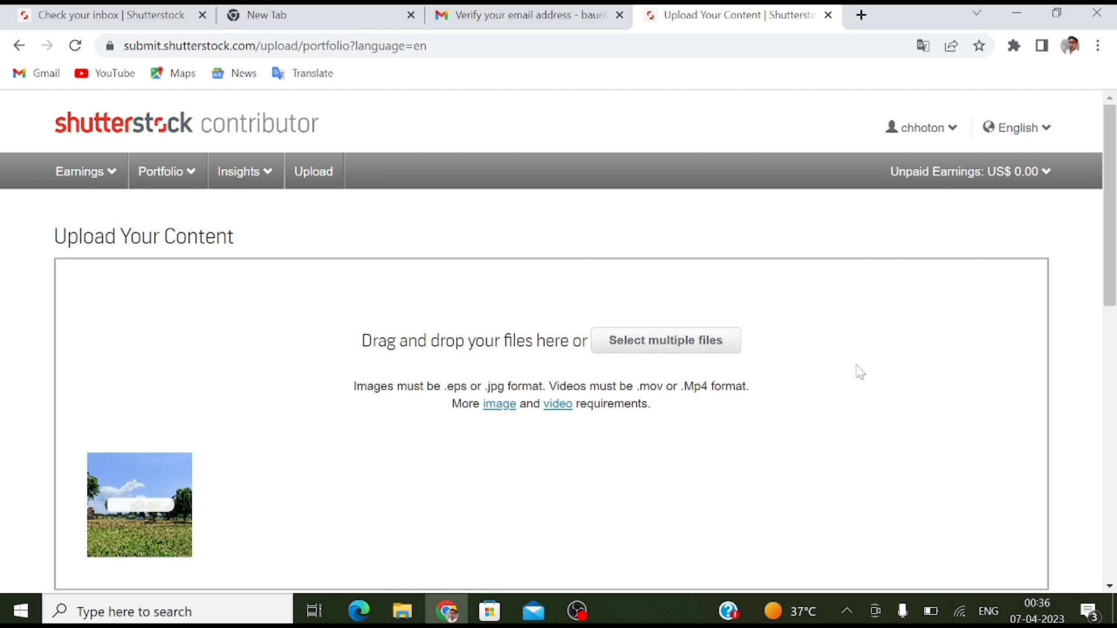
{"action": "left_click_drag", "start_coordinate": [1112, 285], "coordinate": [1112, 330]}
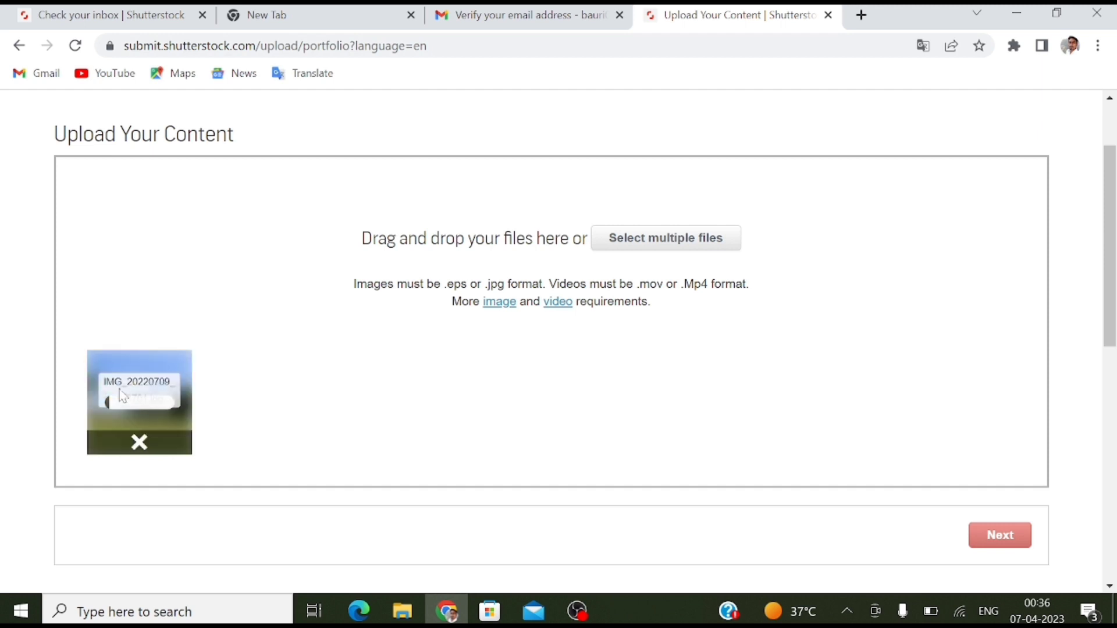
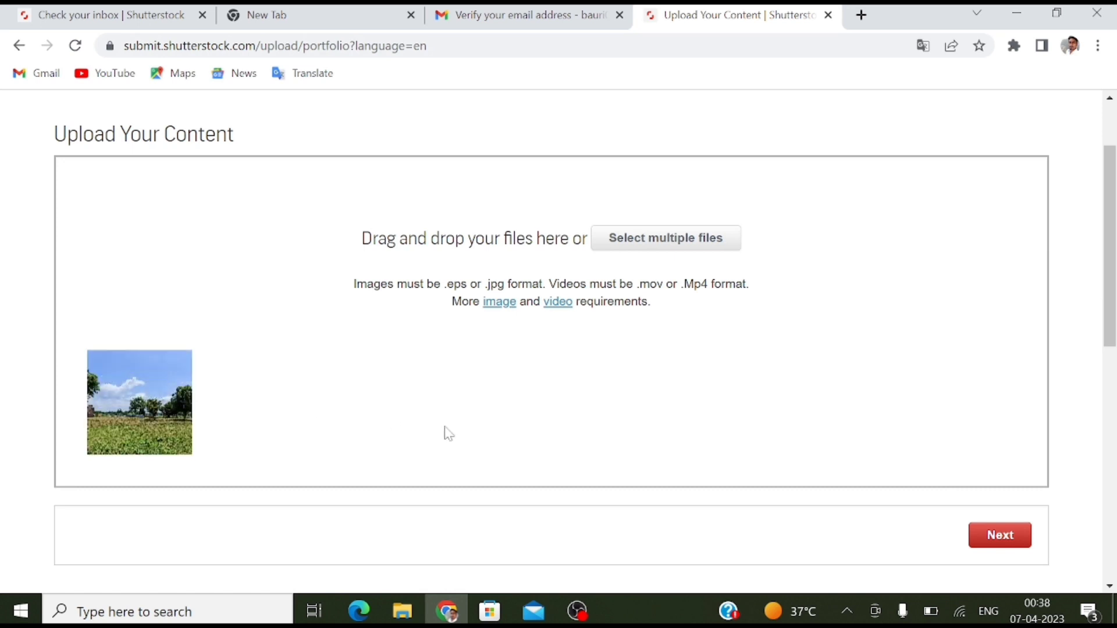
Continue to the content submission page, dismiss its introduction and select IMG_20220709_133701.jpg for adding details
{"action": "left_click", "coordinate": [1001, 538]}
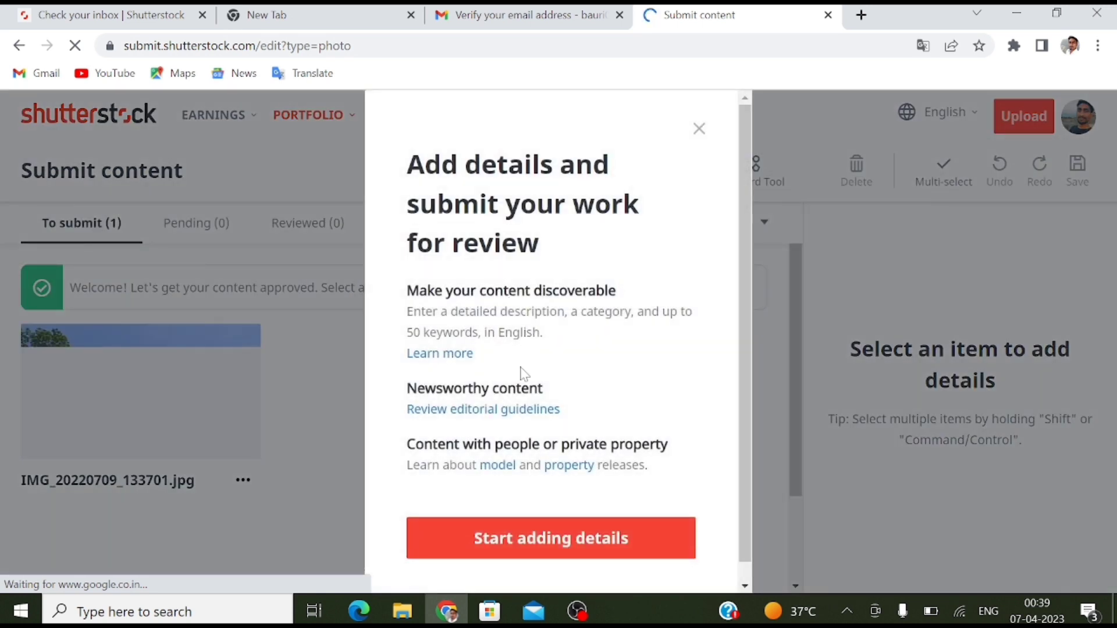
{"action": "left_click", "coordinate": [567, 540]}
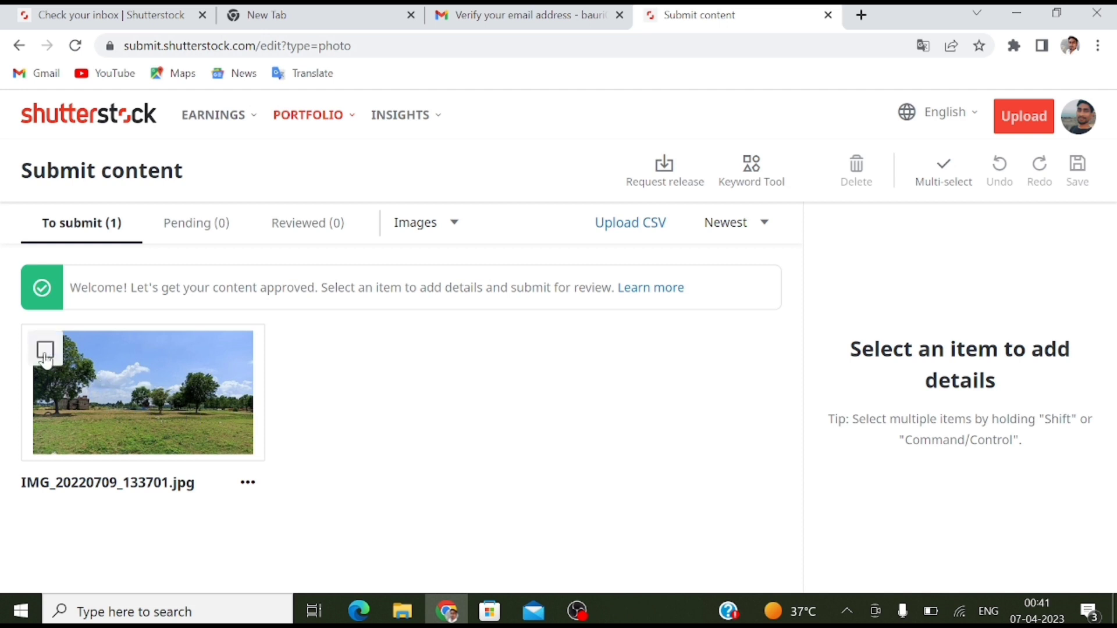
{"action": "left_click", "coordinate": [121, 384]}
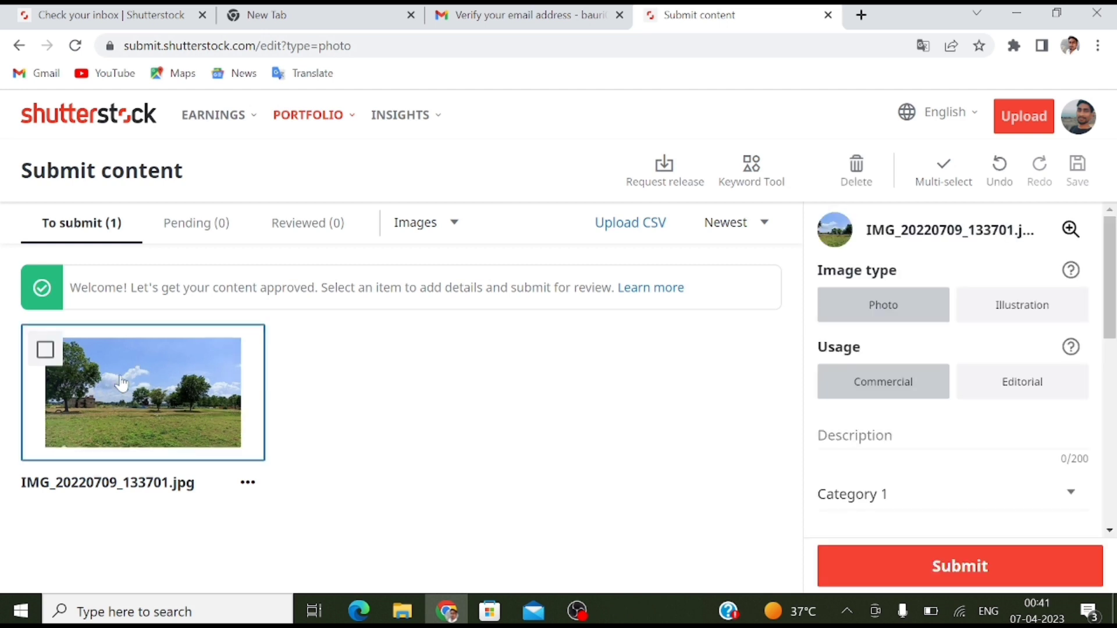
{"action": "left_click", "coordinate": [42, 352]}
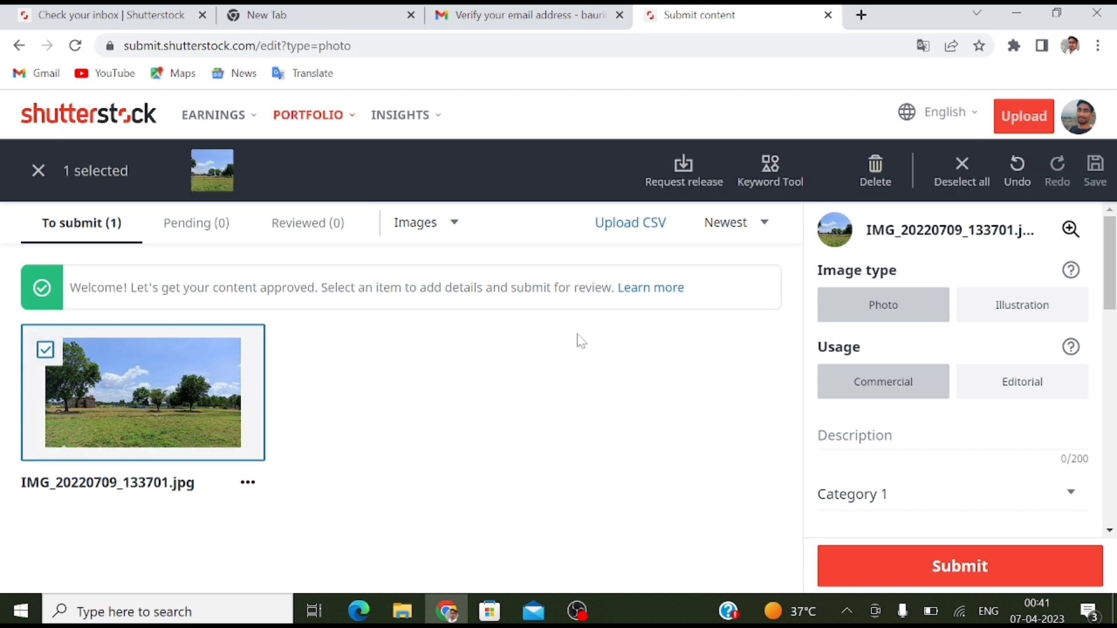
{"action": "left_click_drag", "start_coordinate": [1111, 300], "coordinate": [1098, 269]}
{"action": "left_click_drag", "start_coordinate": [1112, 294], "coordinate": [1113, 339]}
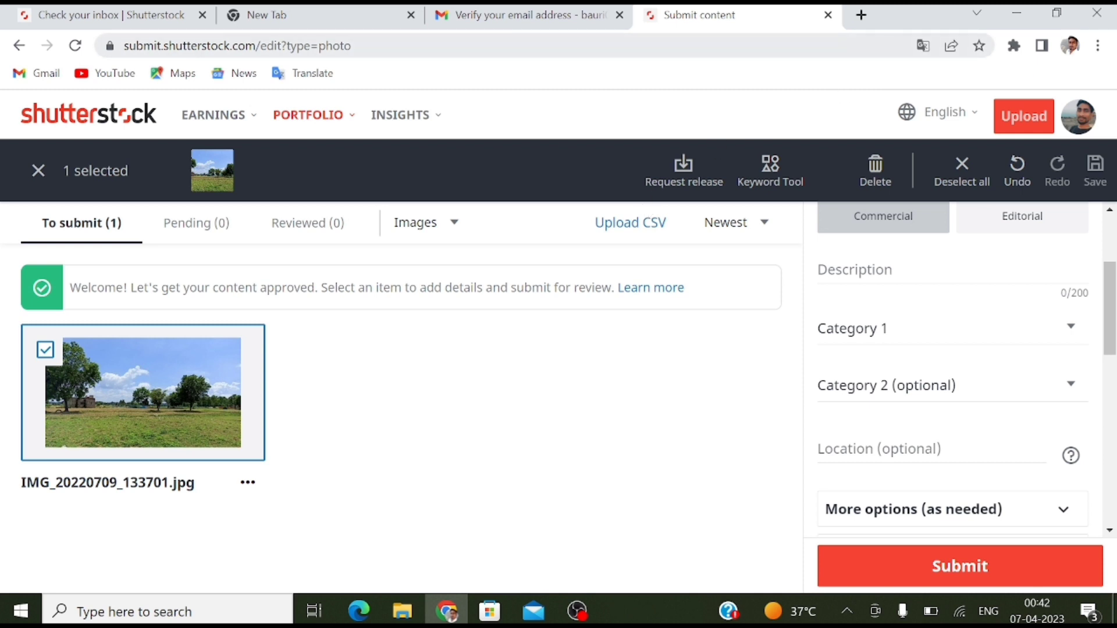
Find Vision Studio in a new browser tab, dismiss its sign-in prompt and open the Add captions to images demo
{"action": "left_click", "coordinate": [862, 16]}
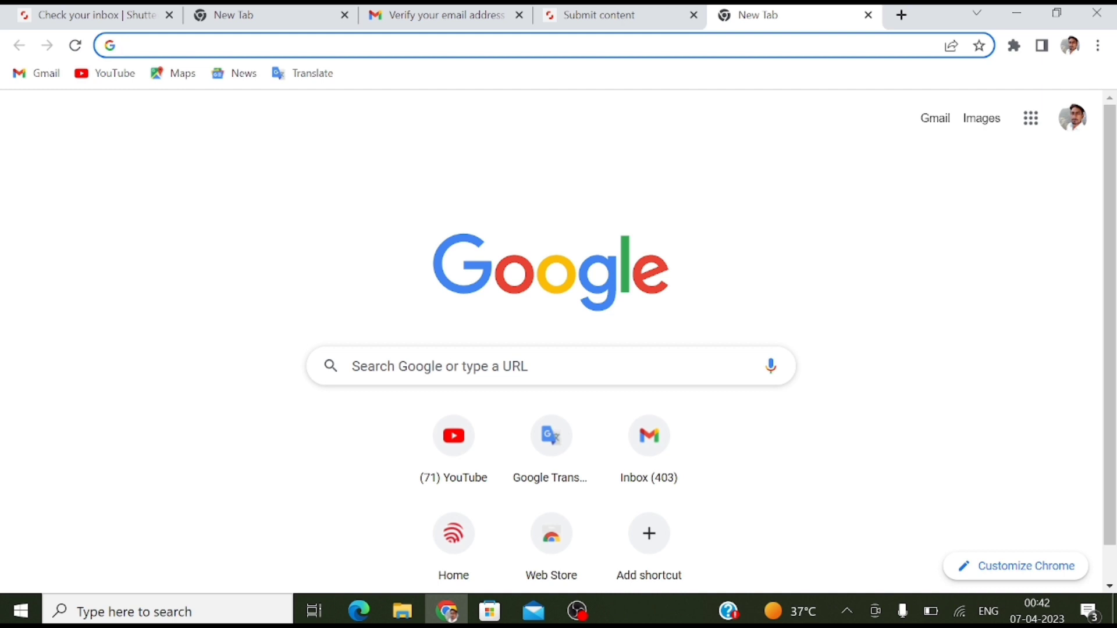
{"action": "type", "text": "vi"}
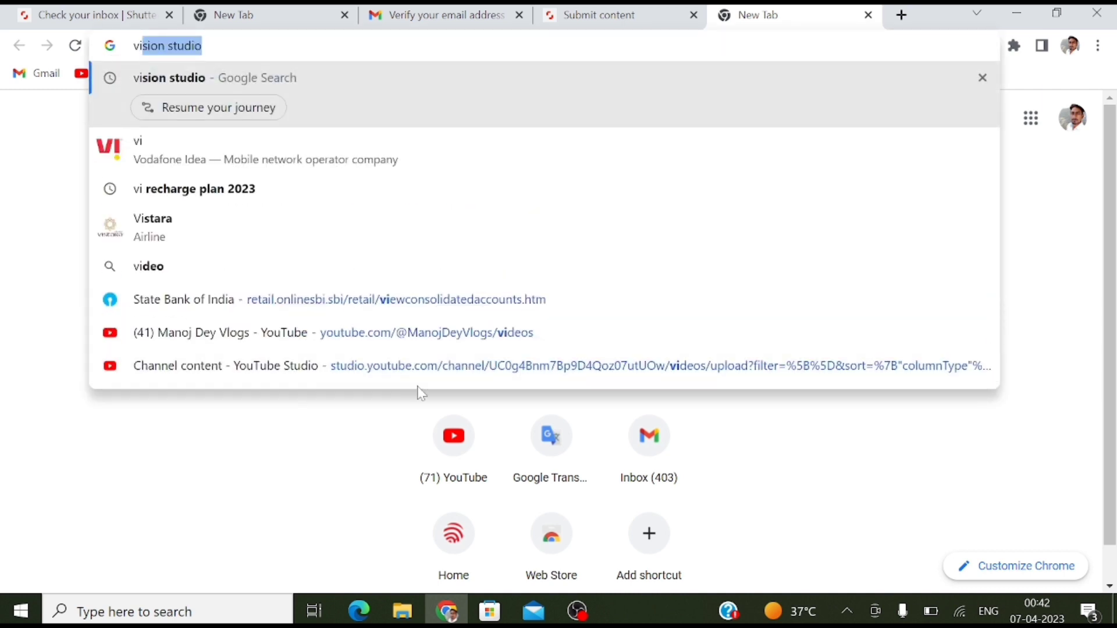
{"action": "key", "text": "Return"}
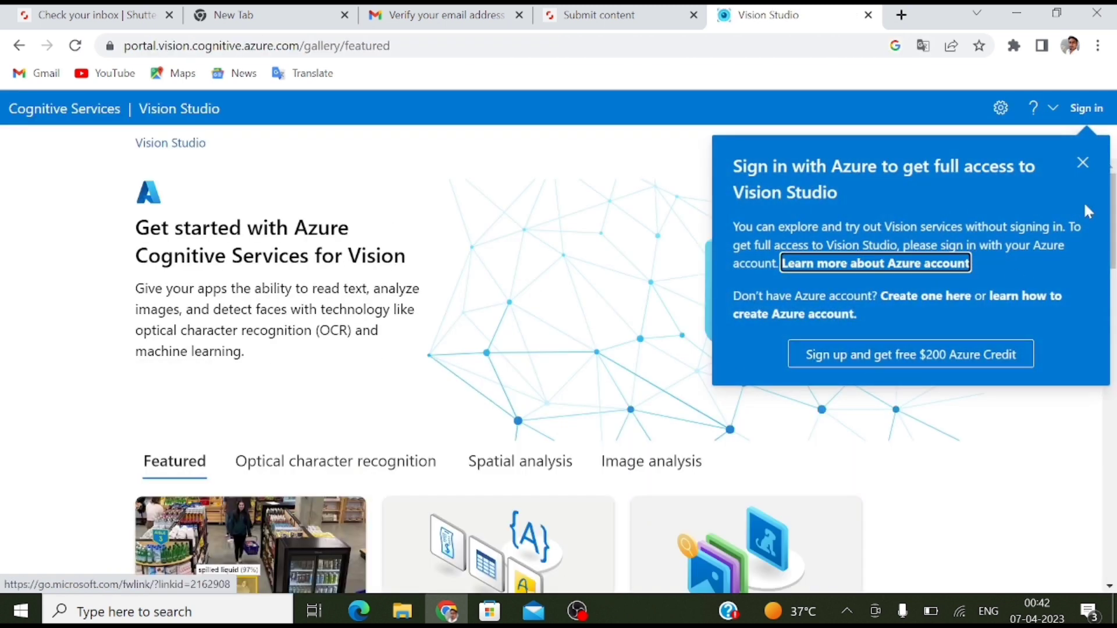
{"action": "left_click", "coordinate": [1083, 162]}
{"action": "scroll", "coordinate": [1092, 199], "scroll_direction": "down", "scroll_amount": 10}
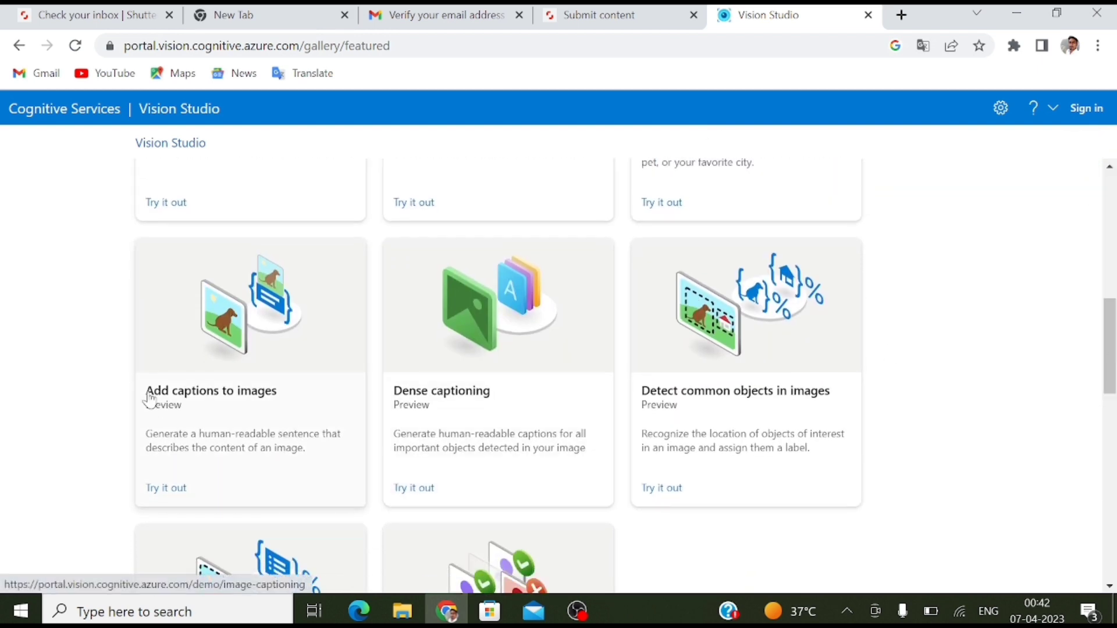
{"action": "left_click", "coordinate": [166, 500]}
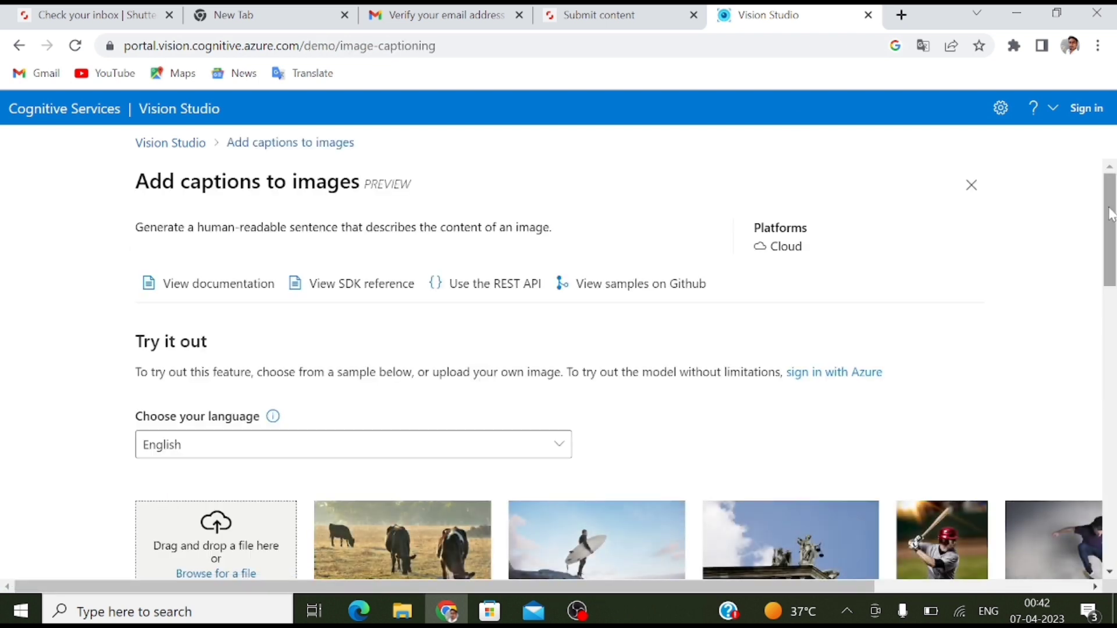
Load the photo IMG_20220709_133701 into the captioning demo to generate its caption
{"action": "left_click_drag", "start_coordinate": [1110, 215], "coordinate": [1110, 273]}
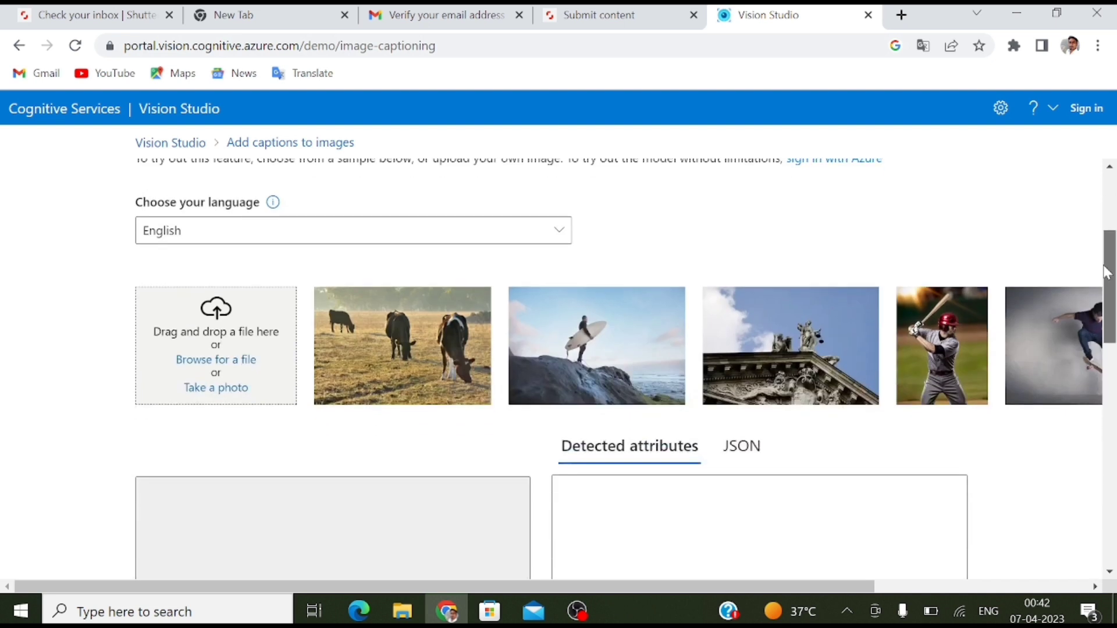
{"action": "left_click", "coordinate": [222, 361]}
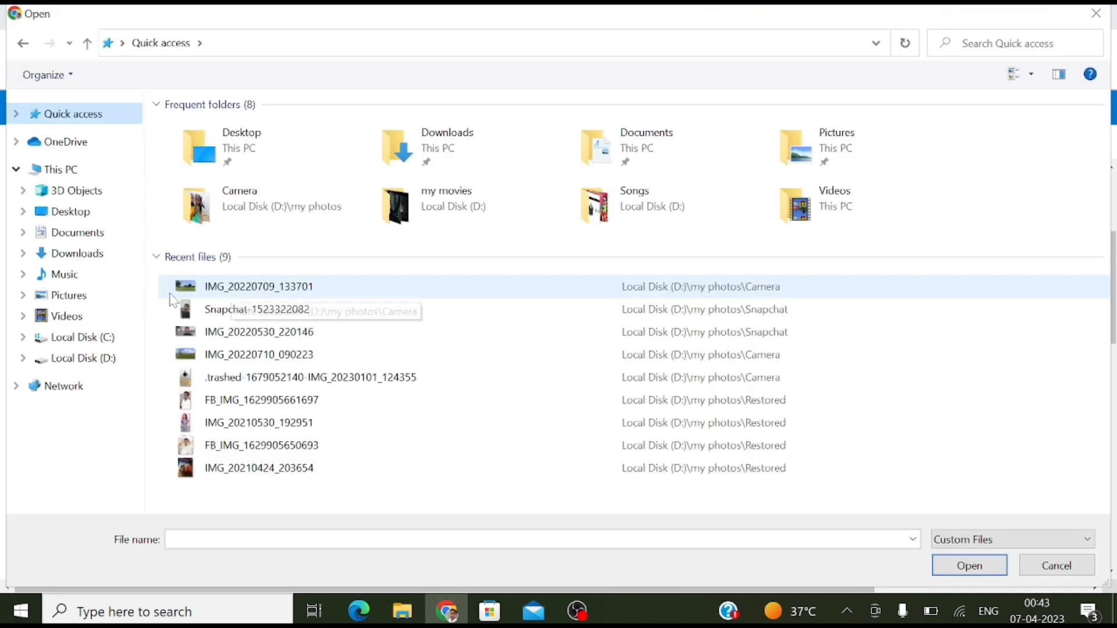
{"action": "left_click", "coordinate": [251, 294]}
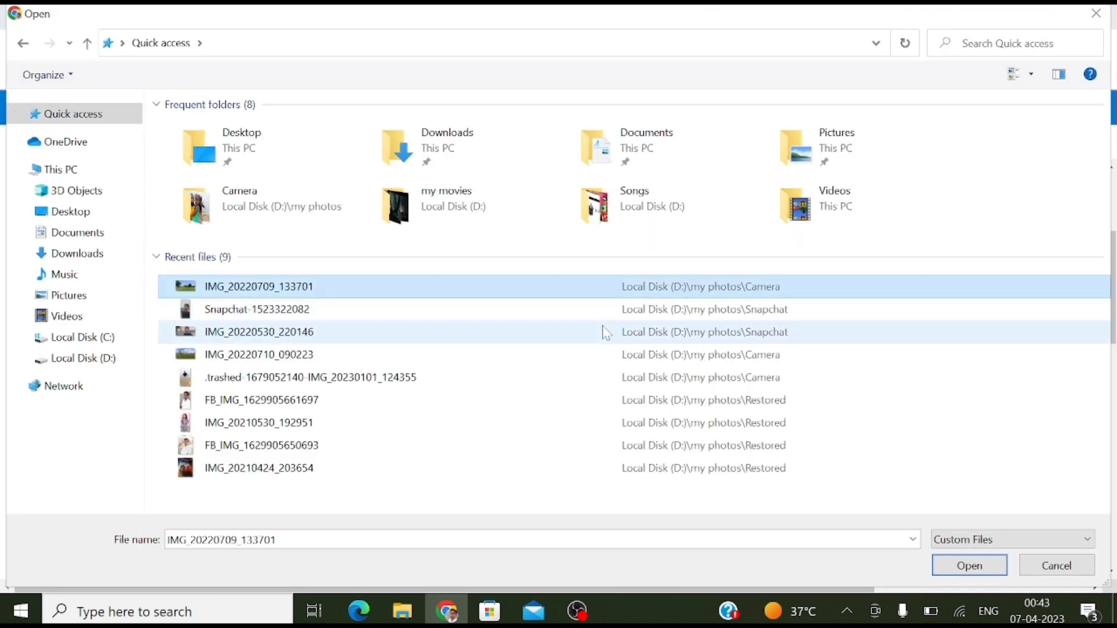
{"action": "left_click", "coordinate": [960, 573]}
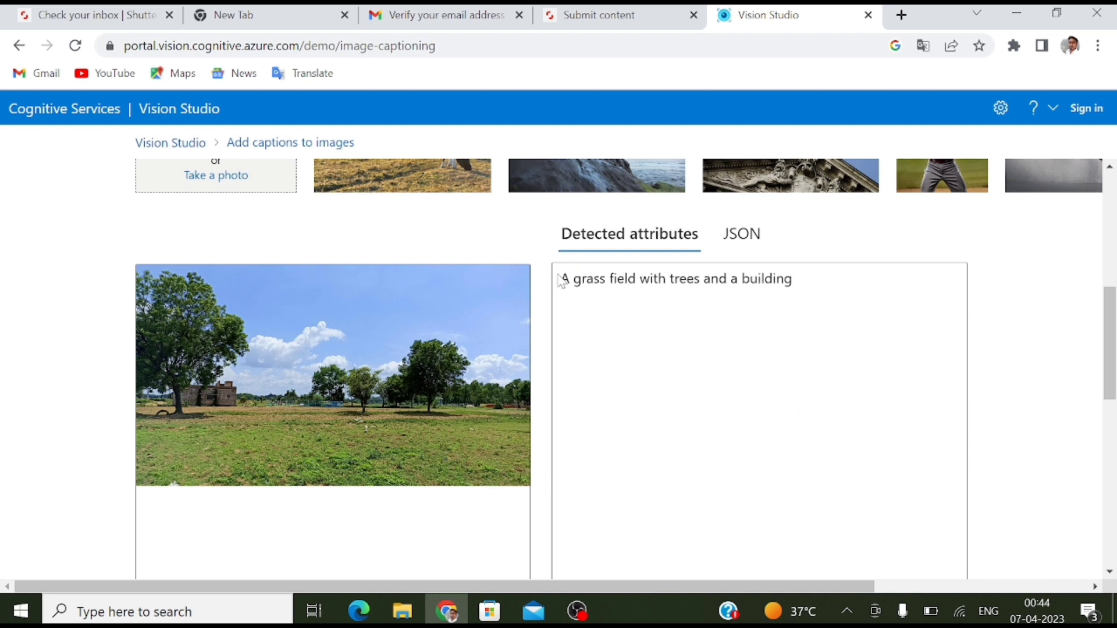
Copy the caption "A grass field with trees and a building" and paste it into the photo's Description on Shutterstock
{"action": "left_click_drag", "start_coordinate": [566, 281], "coordinate": [799, 283]}
{"action": "key", "text": "ctrl+c"}
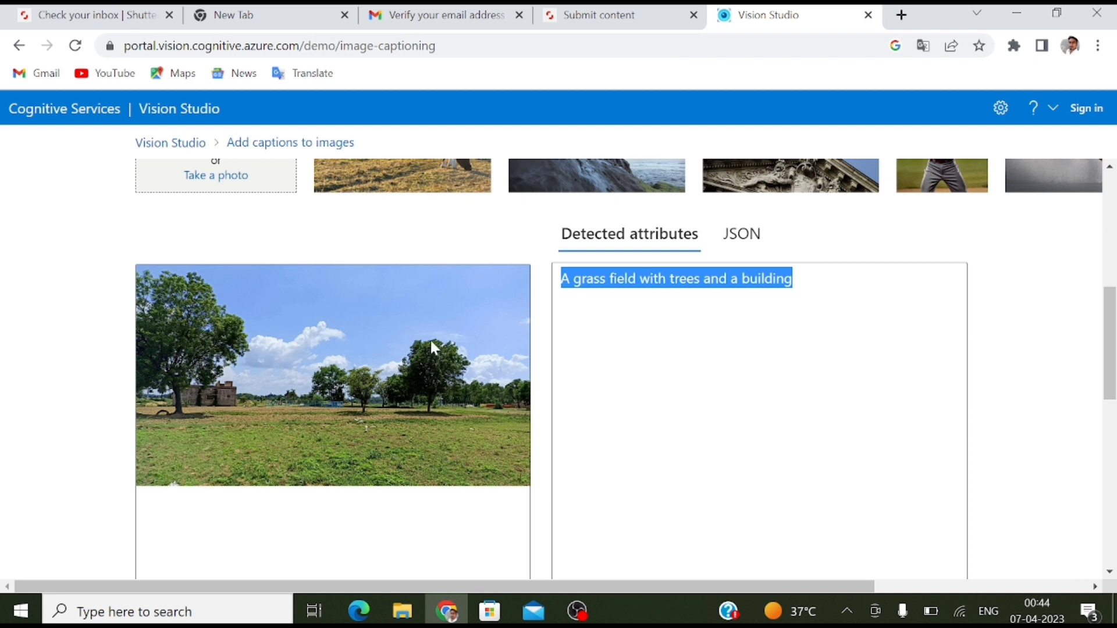
{"action": "right_click", "coordinate": [706, 238]}
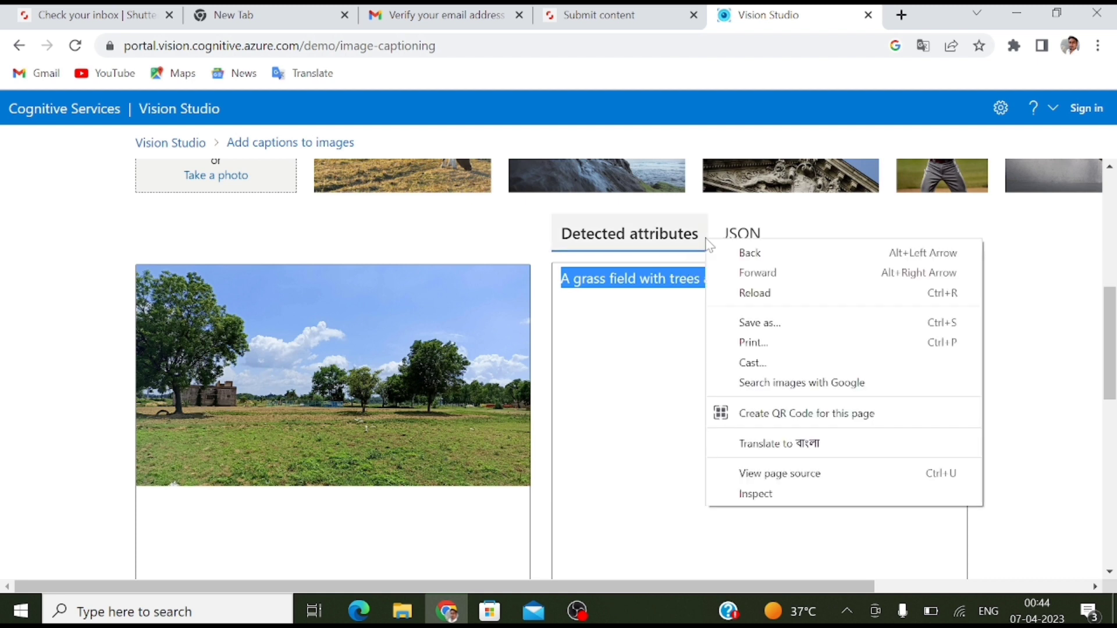
{"action": "key", "text": "ctrl+shift+Tab"}
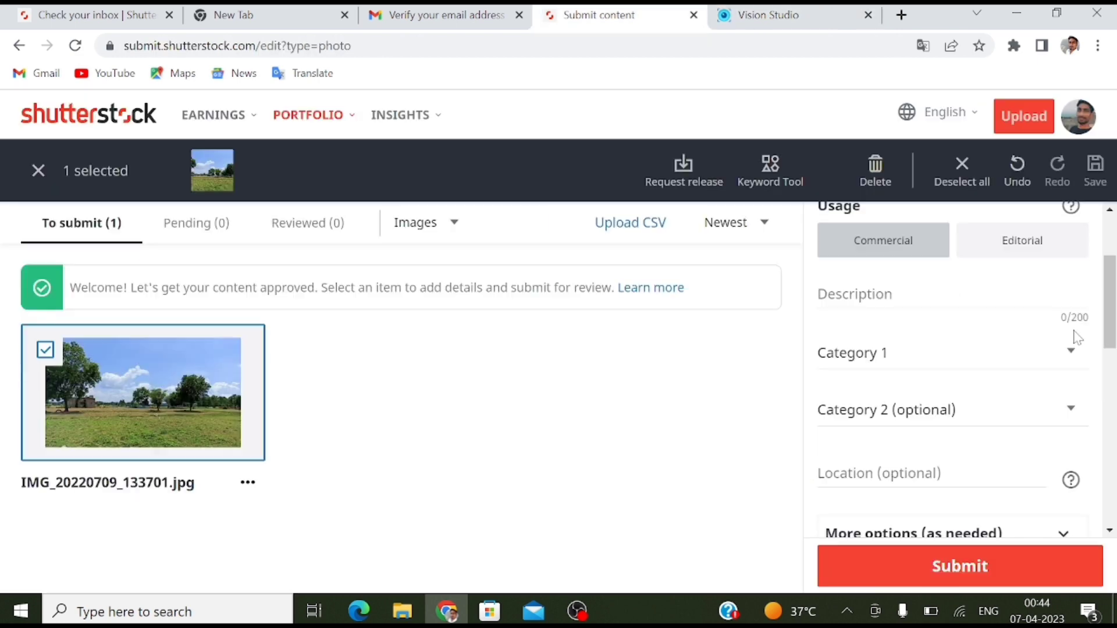
{"action": "mouse_move", "coordinate": [1112, 326]}
{"action": "left_mouse_down"}
{"action": "mouse_move", "coordinate": [1112, 295]}
{"action": "mouse_move", "coordinate": [1112, 327]}
{"action": "left_mouse_up"}
{"action": "left_click", "coordinate": [864, 289]}
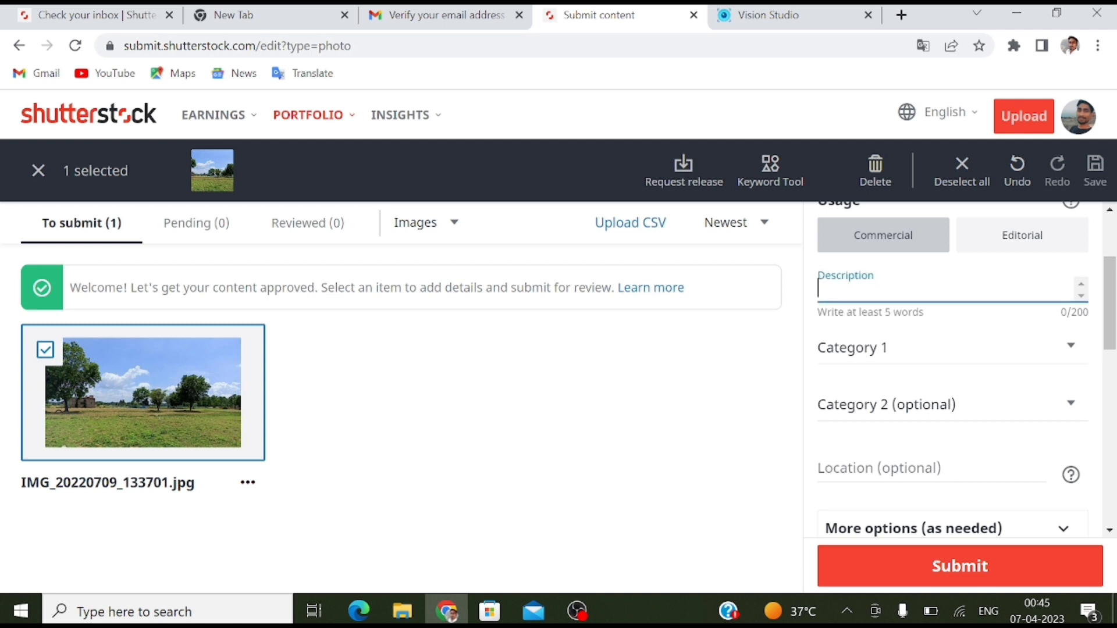
{"action": "right_click", "coordinate": [864, 285]}
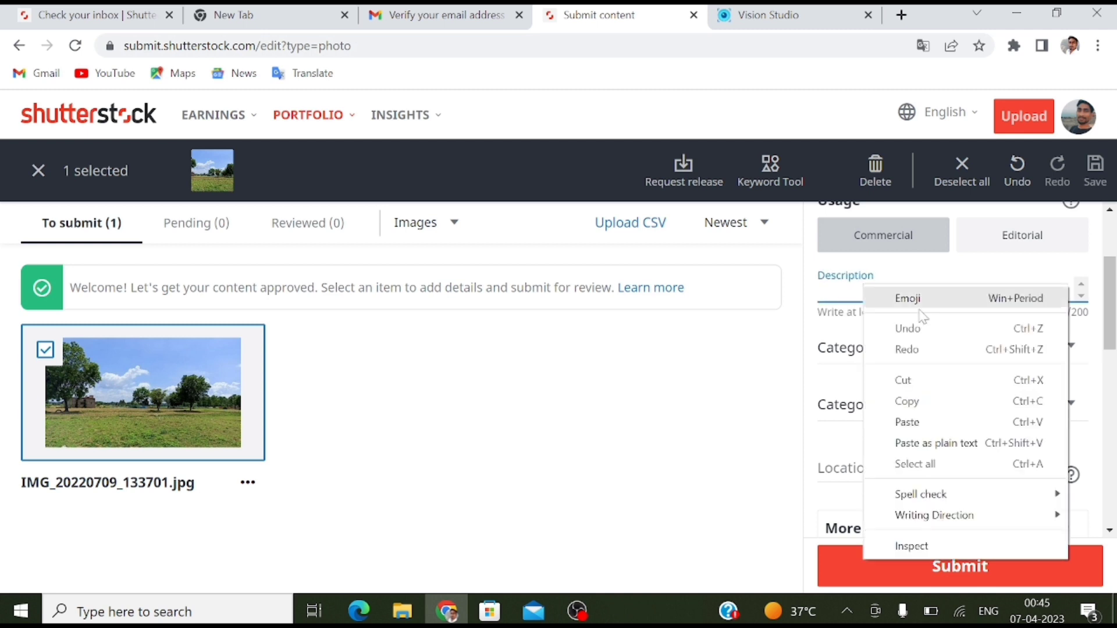
{"action": "left_click", "coordinate": [918, 425]}
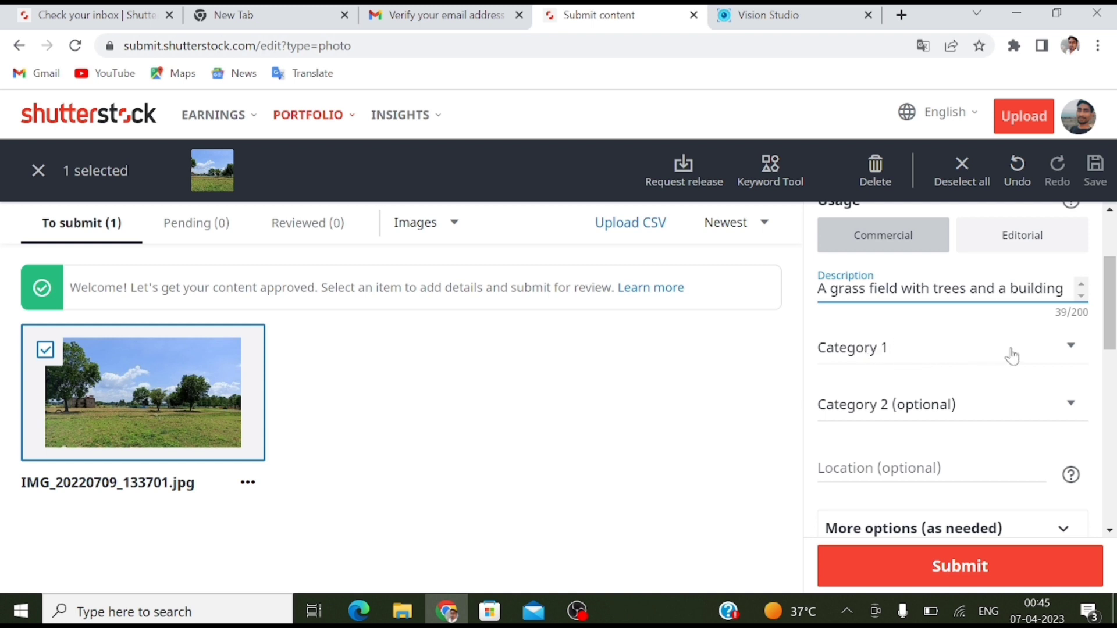
Set the photo's Category 1 to Nature
{"action": "left_click", "coordinate": [1050, 347]}
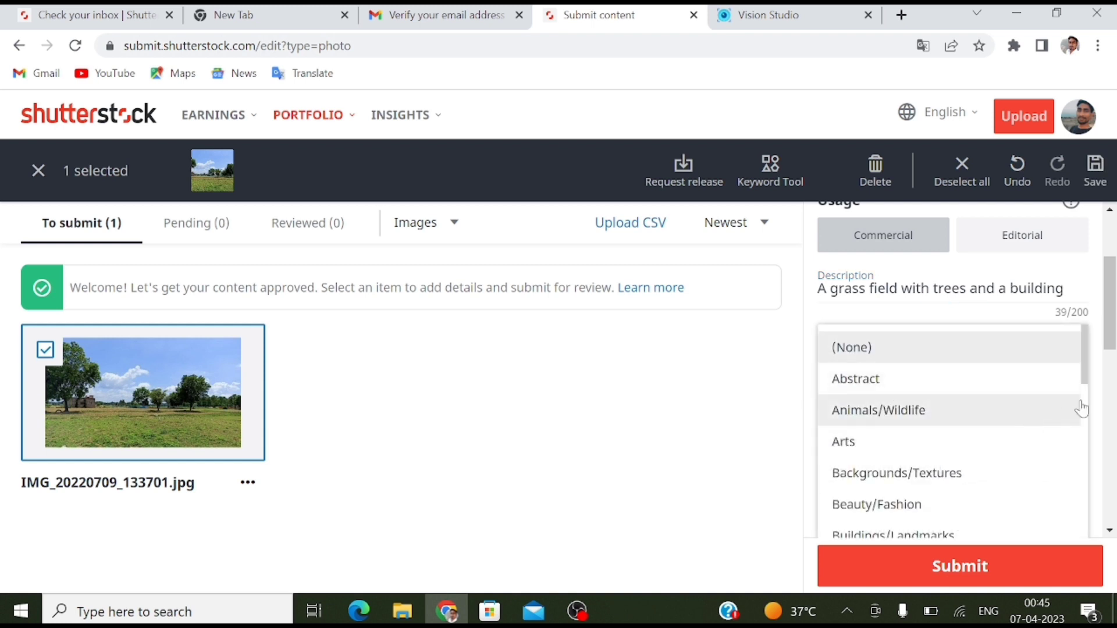
{"action": "left_click_drag", "start_coordinate": [1088, 362], "coordinate": [1080, 465]}
{"action": "left_click", "coordinate": [888, 474]}
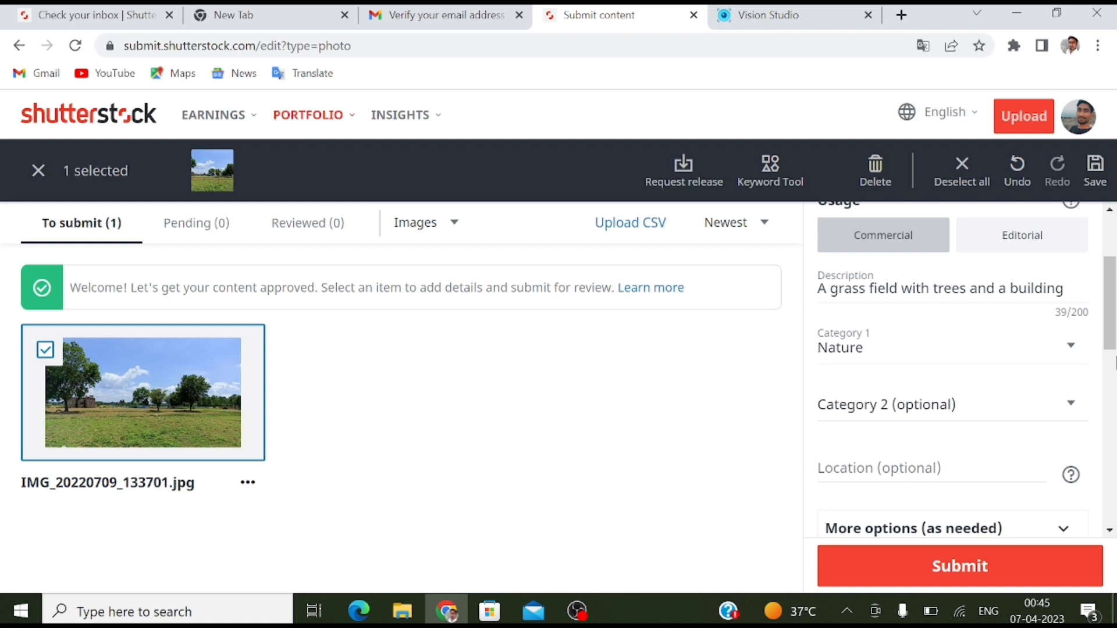
Search for the photo's optional Location by entering "puru"
{"action": "scroll", "coordinate": [830, 319], "scroll_direction": "down", "scroll_amount": 1}
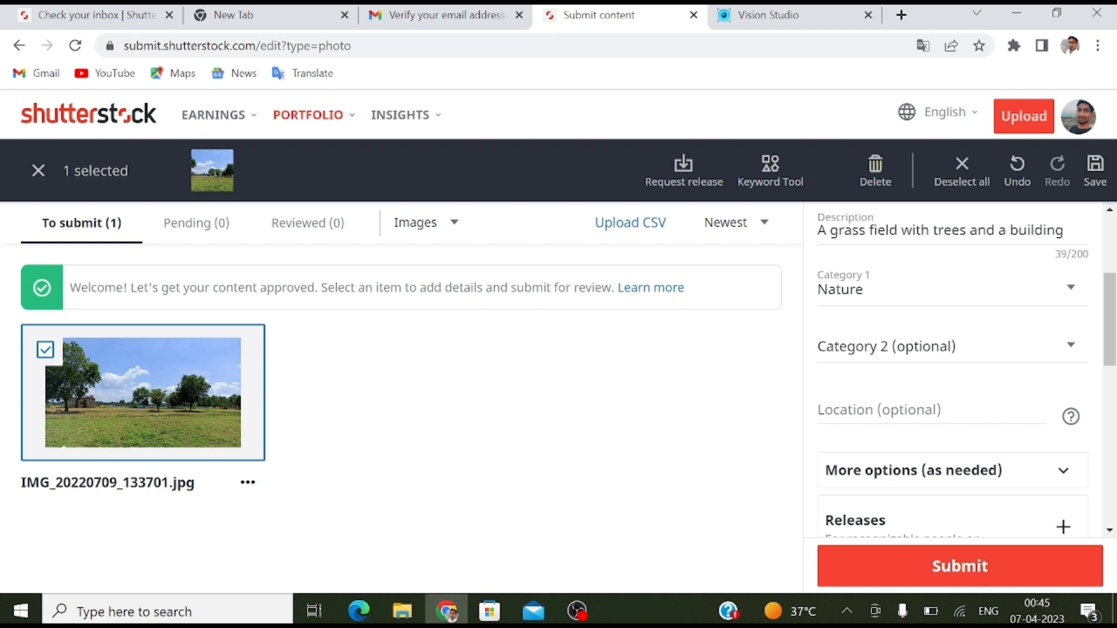
{"action": "left_click", "coordinate": [931, 411]}
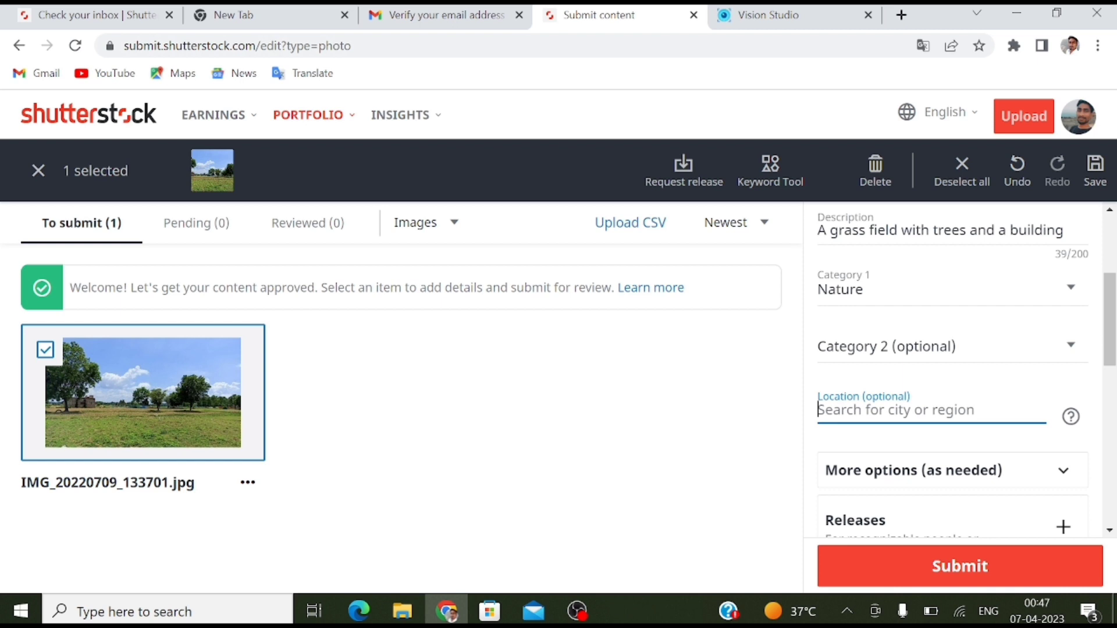
{"action": "type", "text": "puru"}
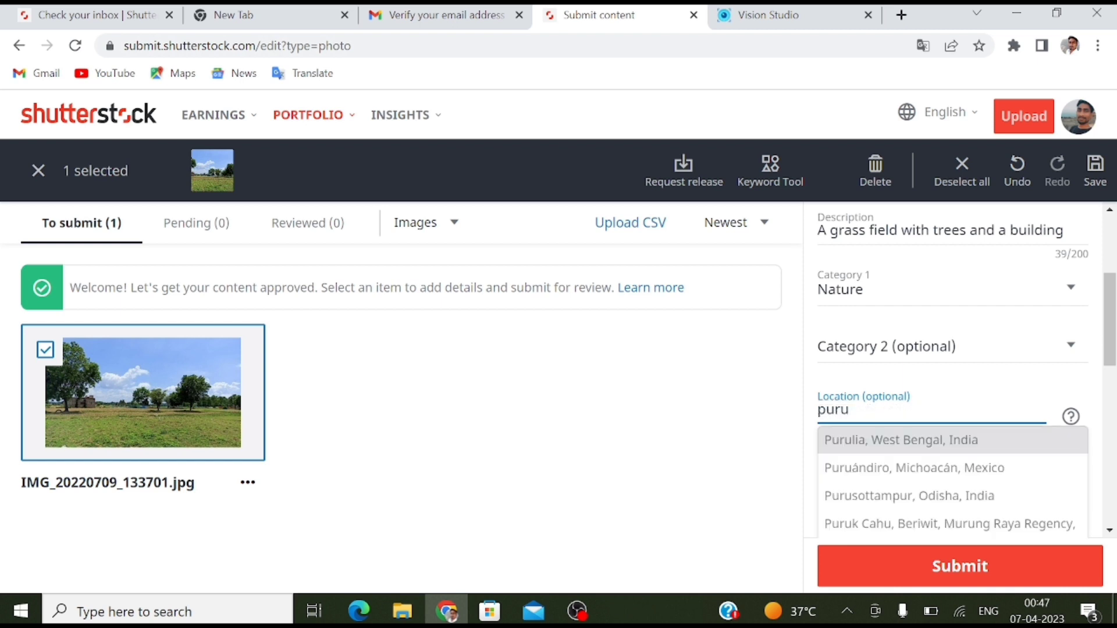
Add the suggested keywords nature, tree, background, beautiful, green and grass to the photo
{"action": "scroll", "coordinate": [856, 379], "scroll_direction": "down", "scroll_amount": 5}
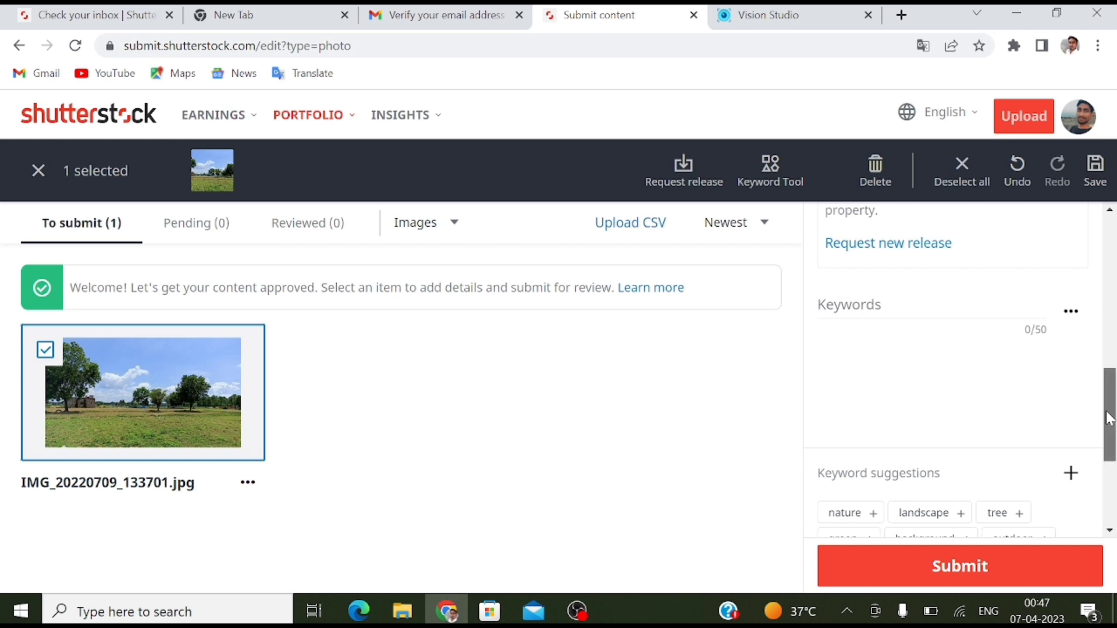
{"action": "left_click_drag", "start_coordinate": [1112, 413], "coordinate": [1110, 435]}
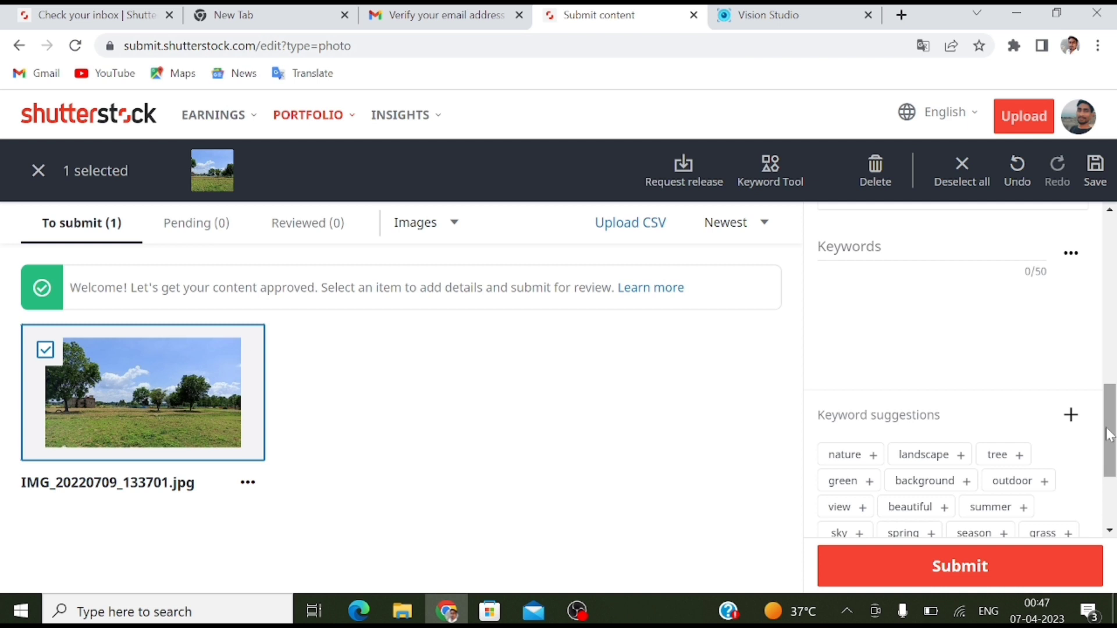
{"action": "left_click", "coordinate": [854, 462]}
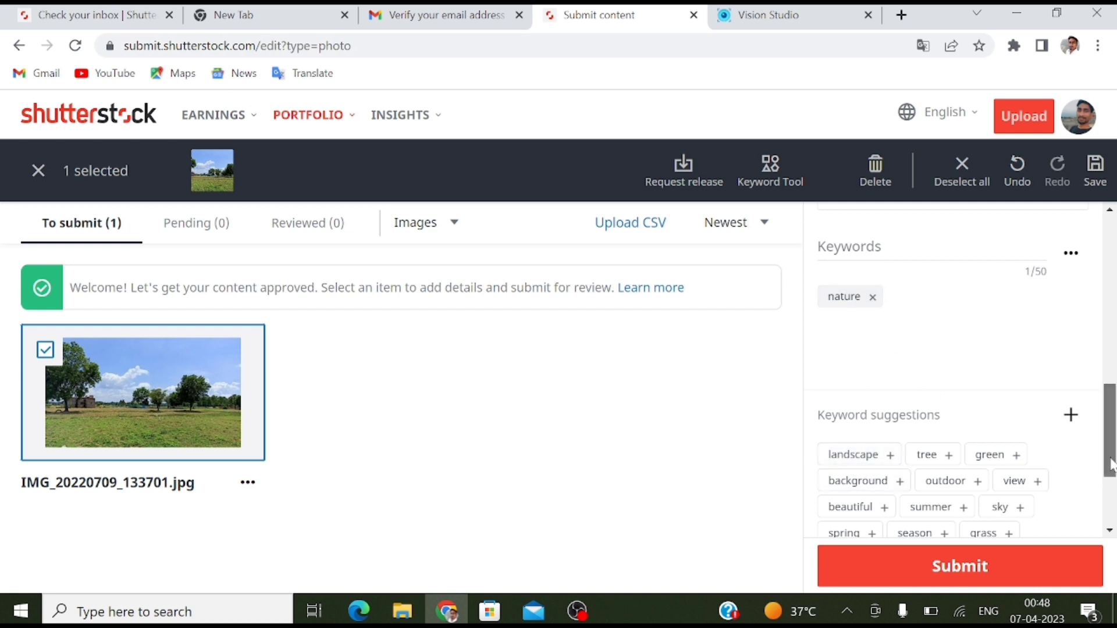
{"action": "left_click", "coordinate": [931, 457]}
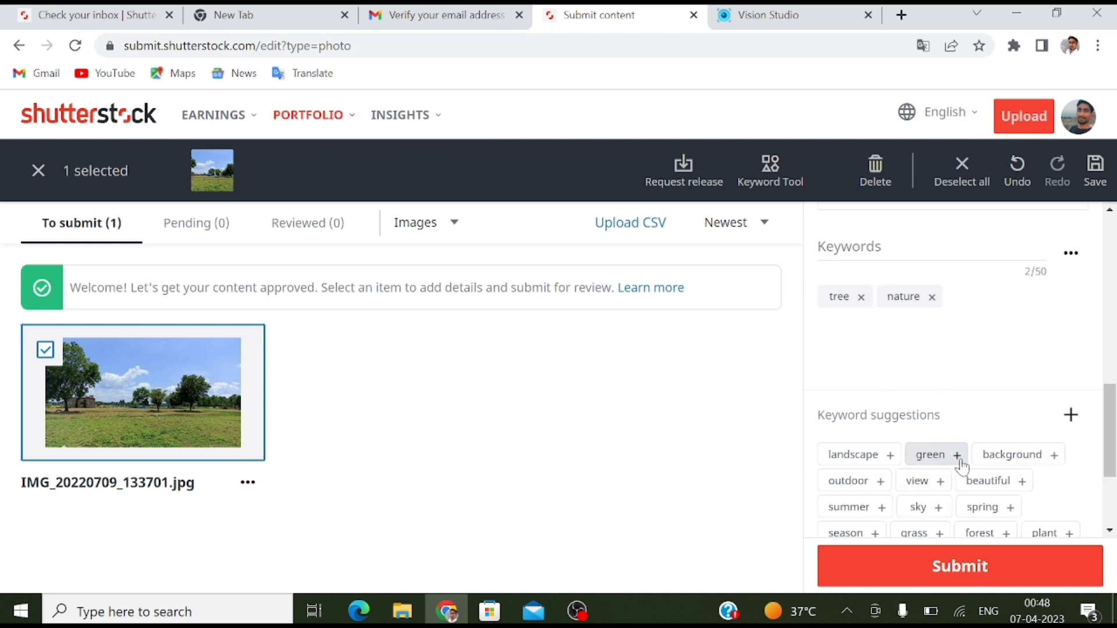
{"action": "left_click", "coordinate": [1007, 457]}
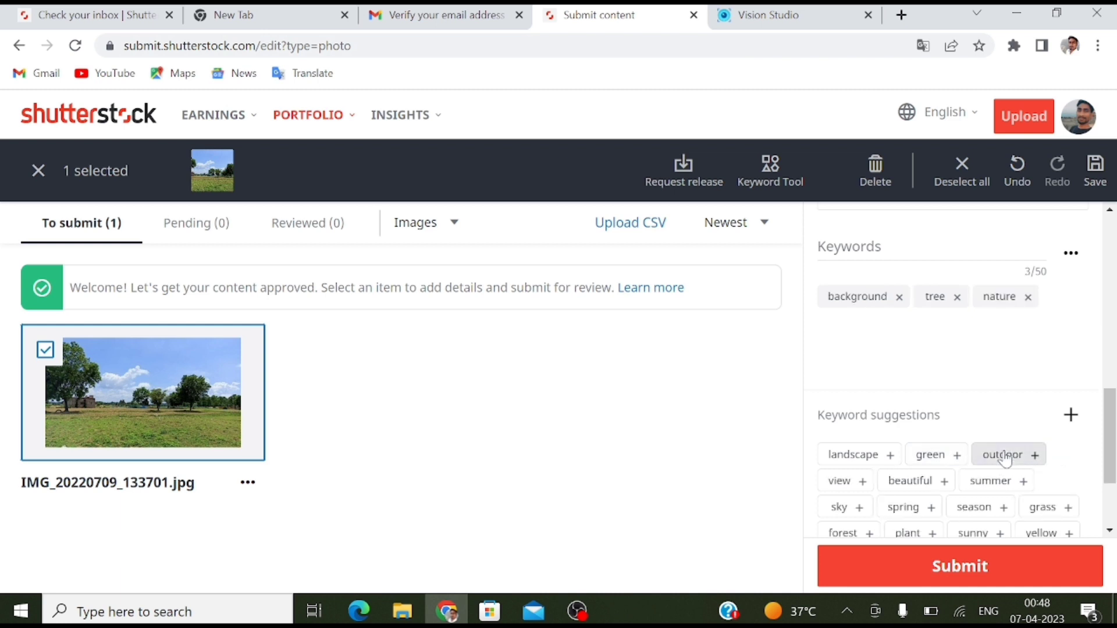
{"action": "left_click", "coordinate": [917, 485]}
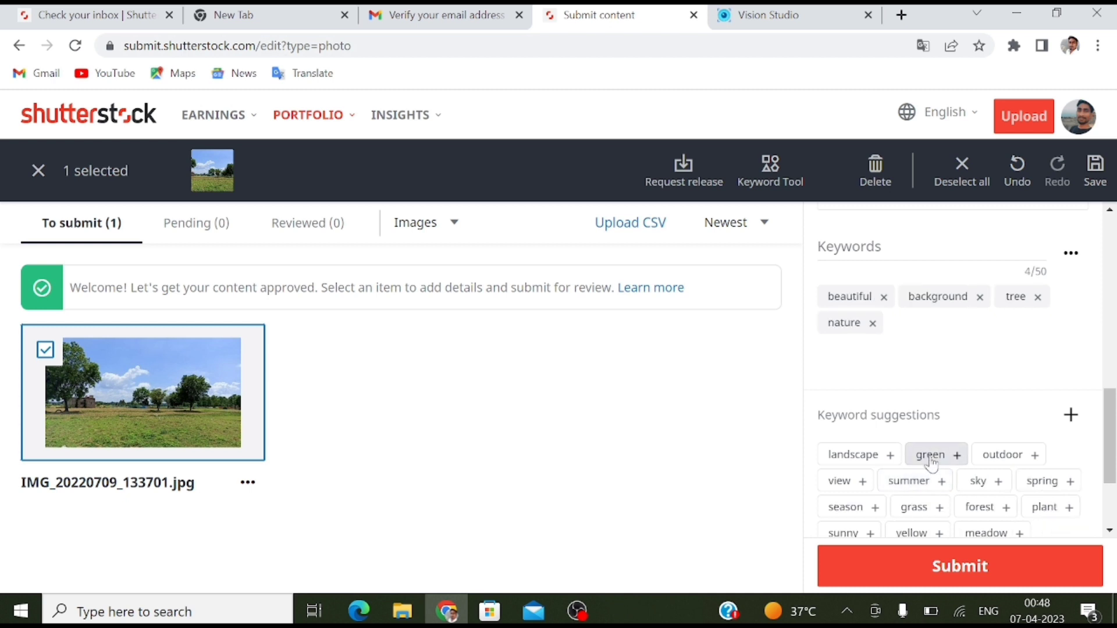
{"action": "left_click", "coordinate": [931, 459]}
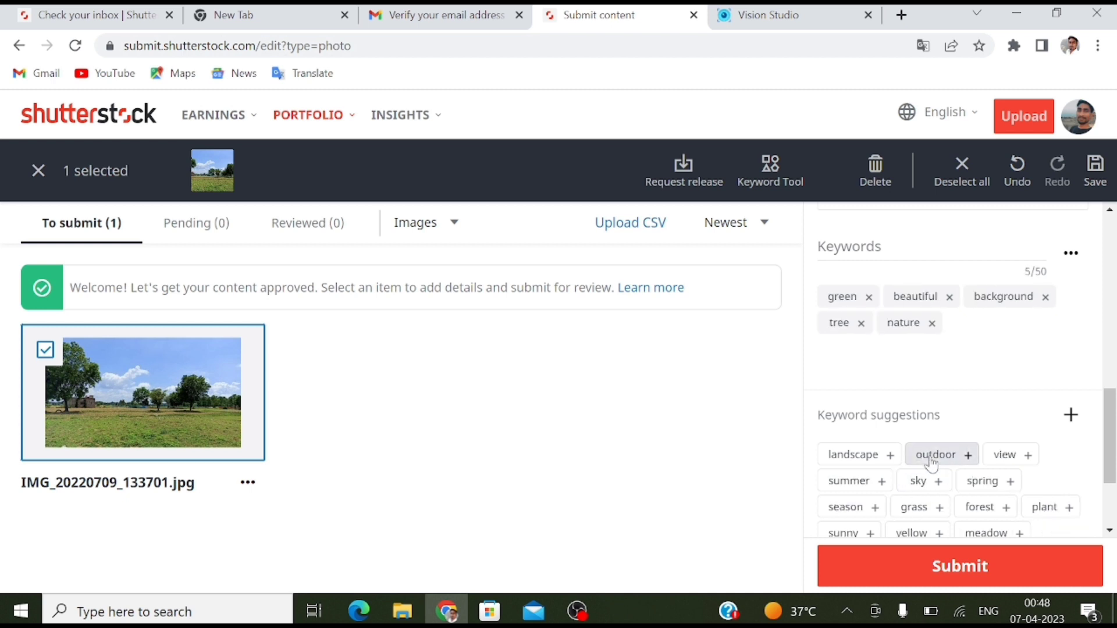
{"action": "left_click", "coordinate": [912, 513]}
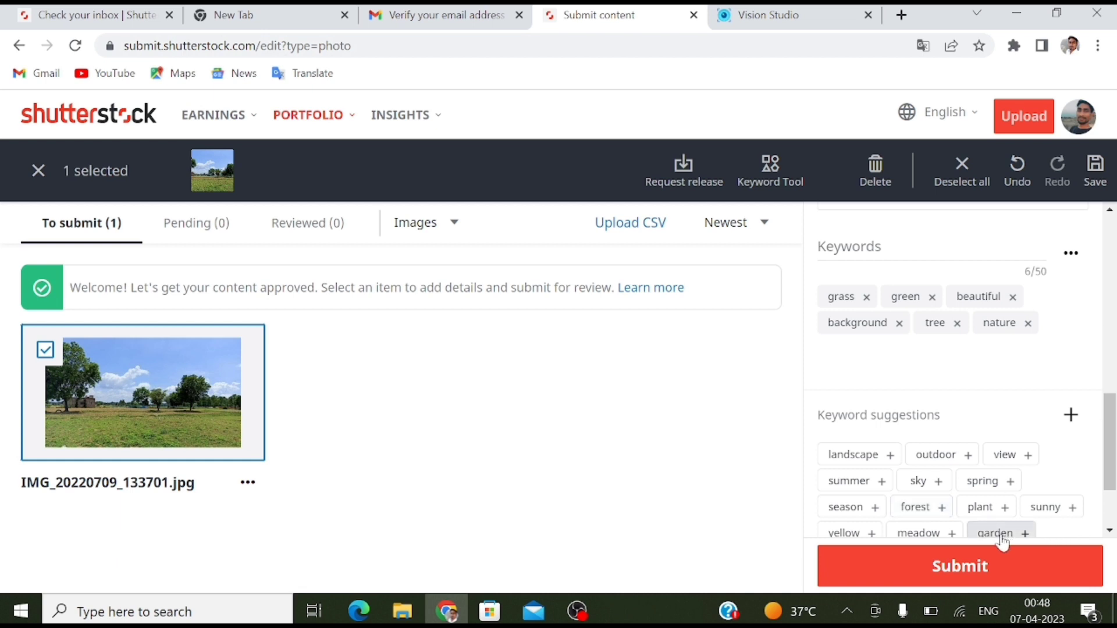
Check the photo's chosen keywords and submit the photo for review
{"action": "left_click_drag", "start_coordinate": [1108, 481], "coordinate": [1111, 456]}
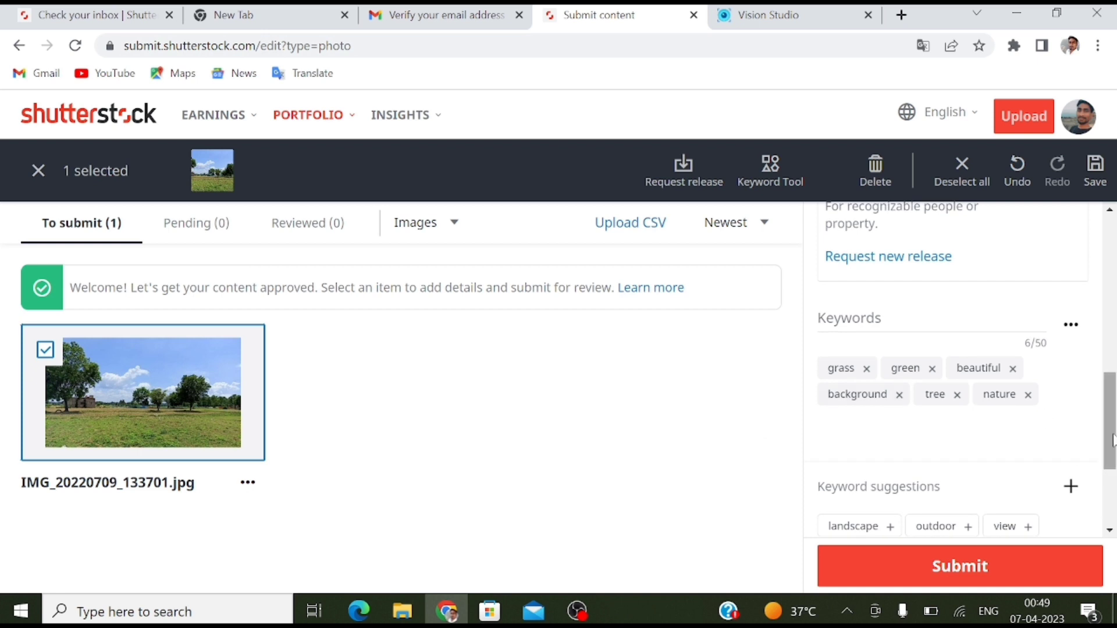
{"action": "left_click_drag", "start_coordinate": [1112, 437], "coordinate": [1112, 479]}
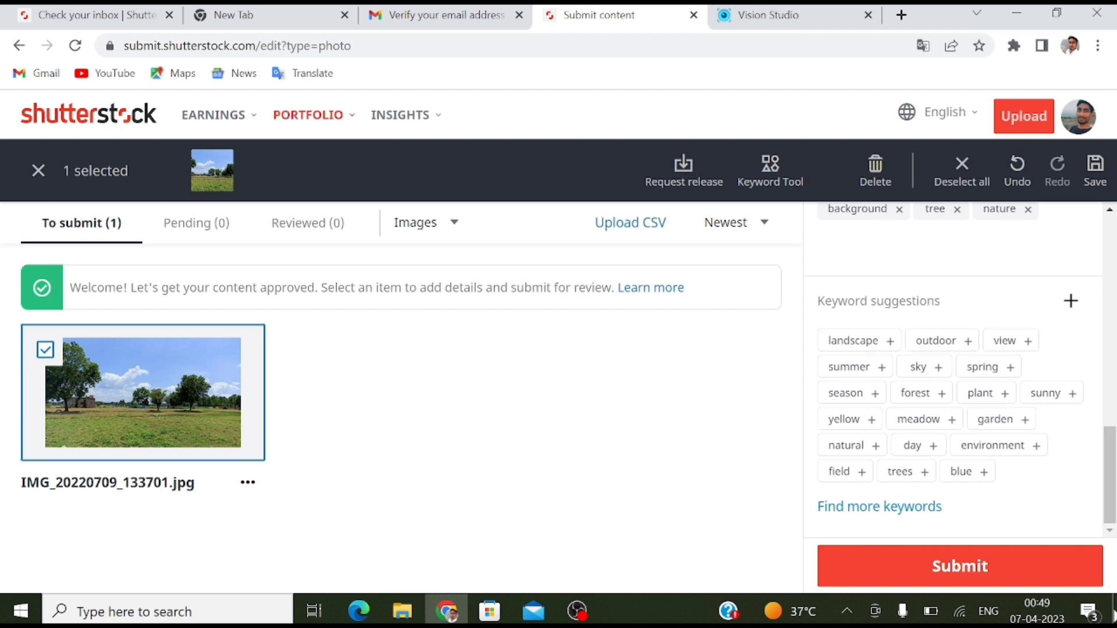
{"action": "left_click", "coordinate": [978, 568]}
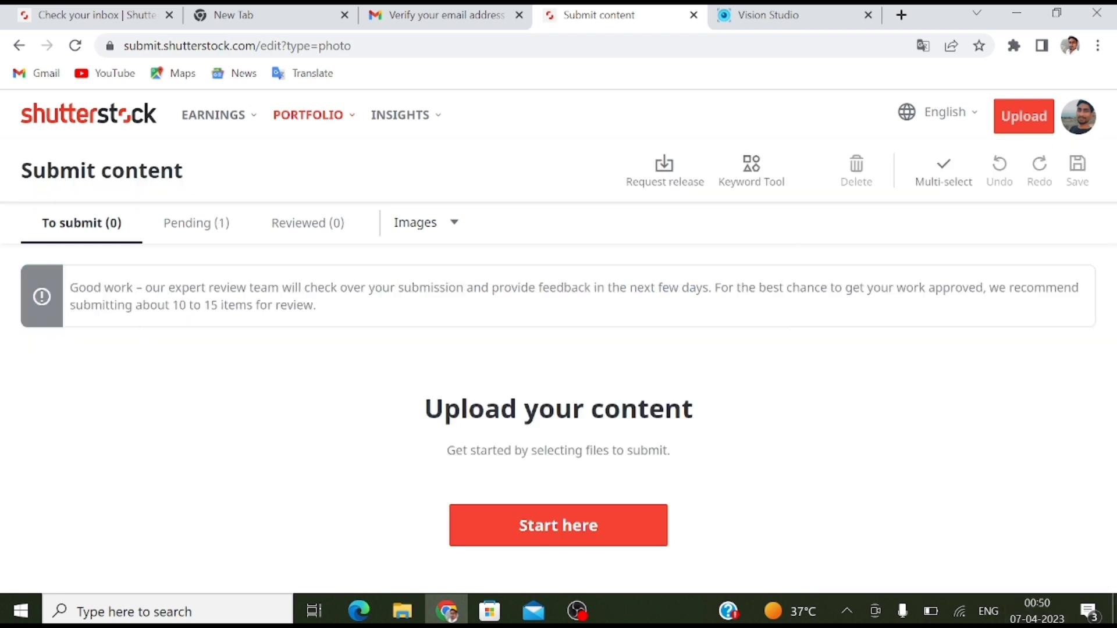
Read the submission notice about the expert review and the recommended number of items to submit
{"action": "left_click_drag", "start_coordinate": [71, 289], "coordinate": [133, 289]}
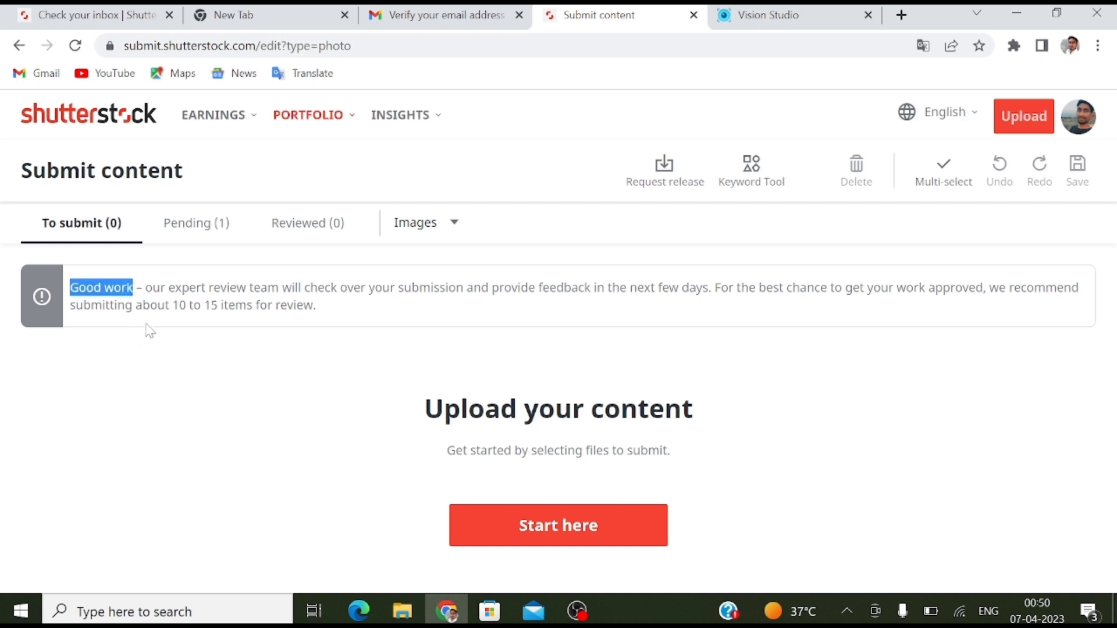
{"action": "left_click", "coordinate": [166, 336]}
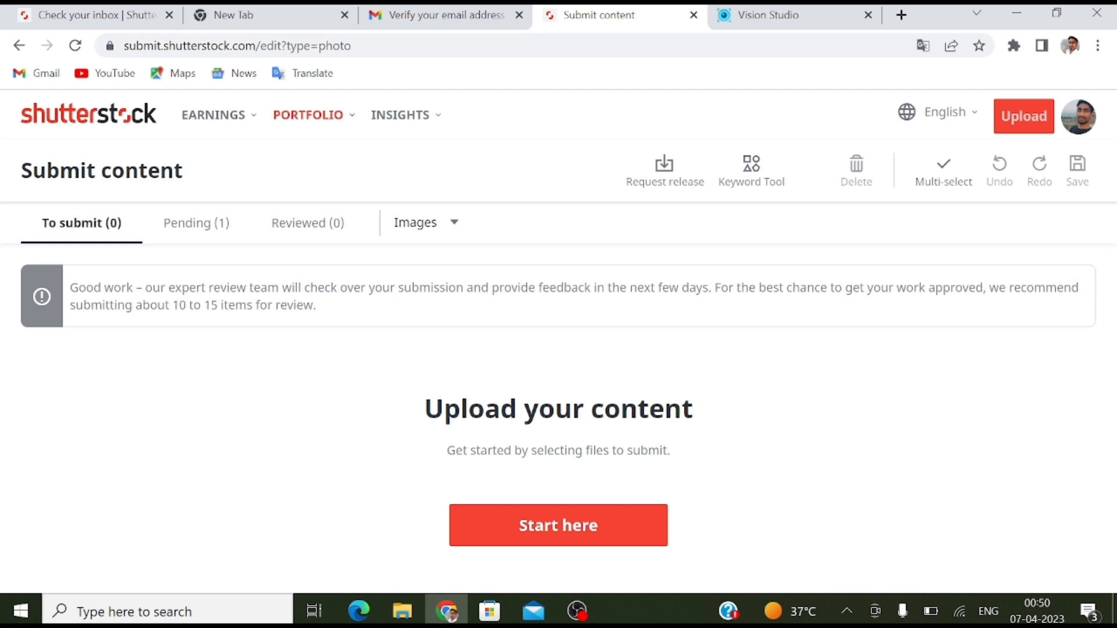
{"action": "left_click_drag", "start_coordinate": [161, 289], "coordinate": [337, 289]}
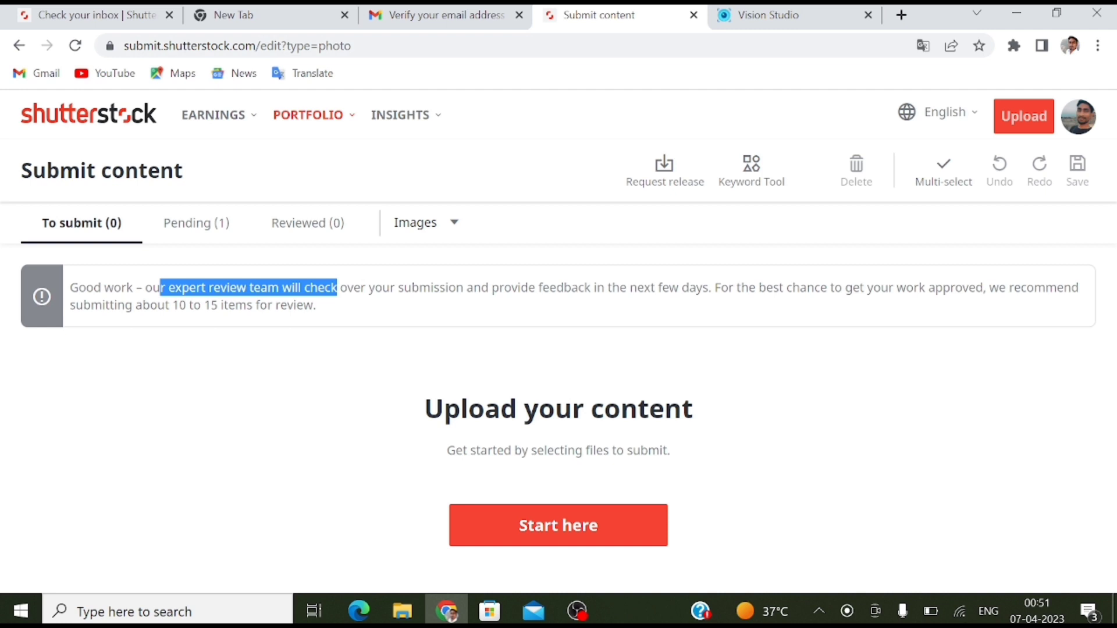
{"action": "left_click", "coordinate": [295, 400]}
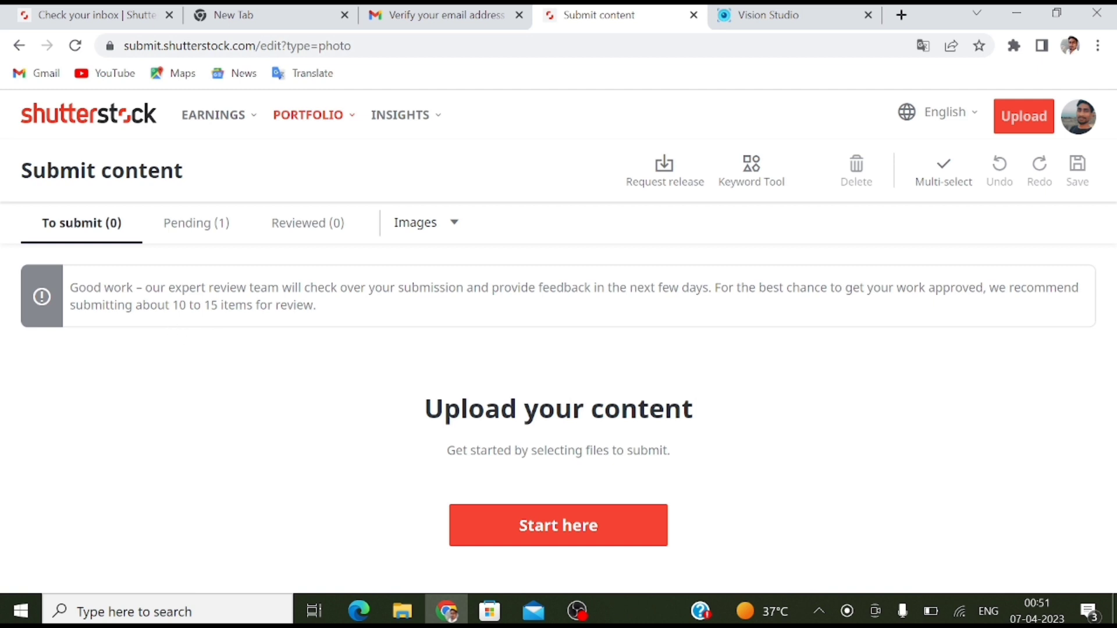
{"action": "left_click_drag", "start_coordinate": [173, 305], "coordinate": [218, 305]}
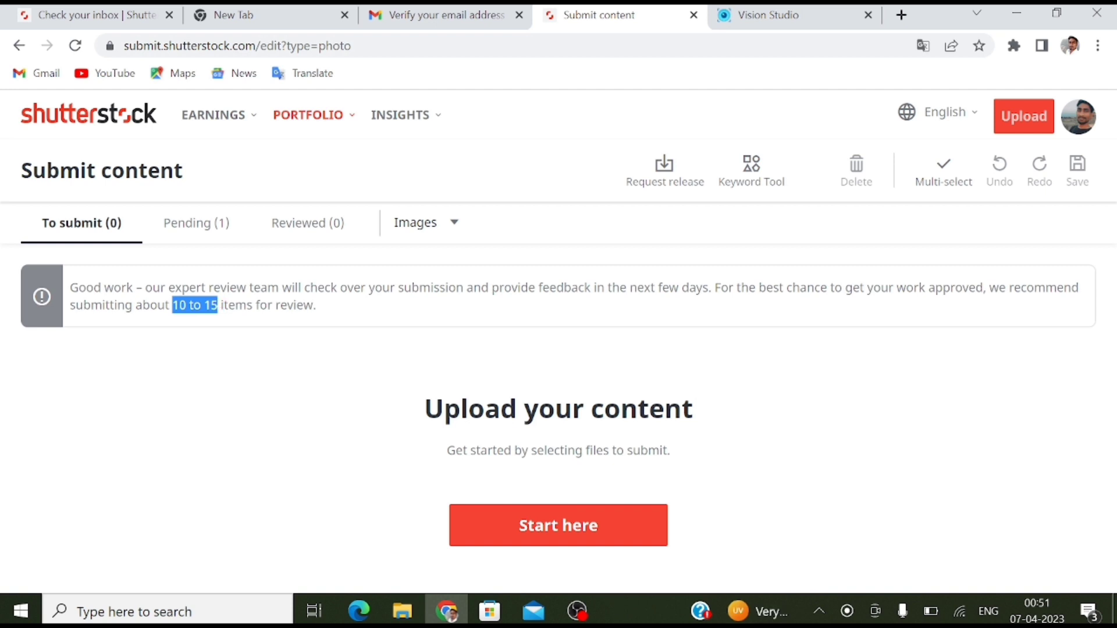
{"action": "left_click", "coordinate": [220, 361]}
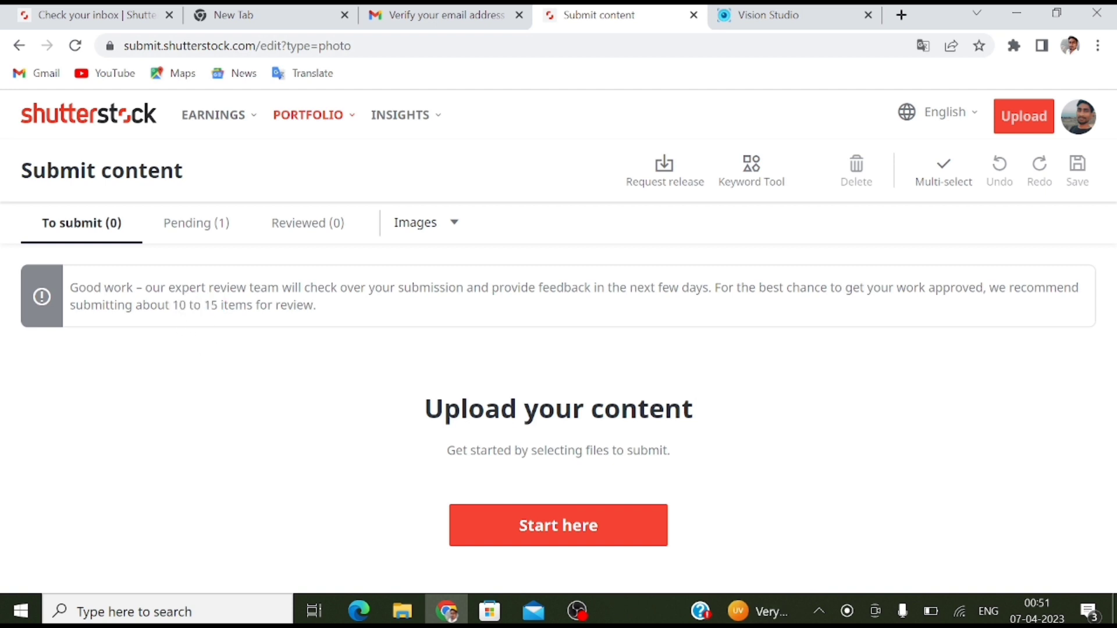
{"action": "left_click_drag", "start_coordinate": [186, 305], "coordinate": [209, 305]}
Check the pending photo's review time and look at the list of reviewed content
{"action": "left_click", "coordinate": [198, 226]}
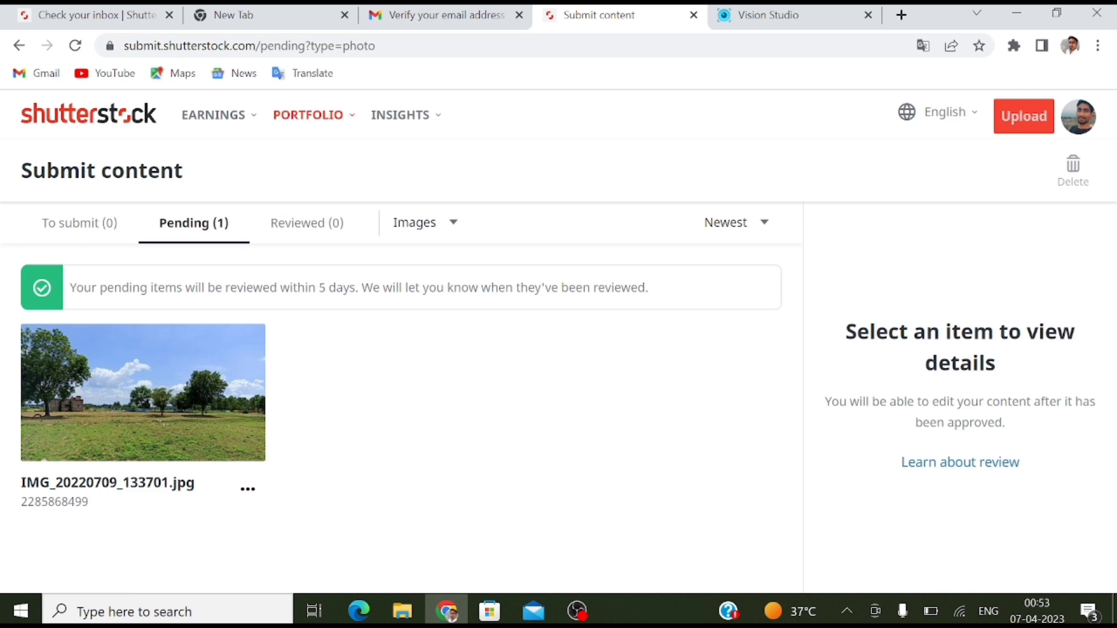
{"action": "left_click_drag", "start_coordinate": [237, 287], "coordinate": [344, 288]}
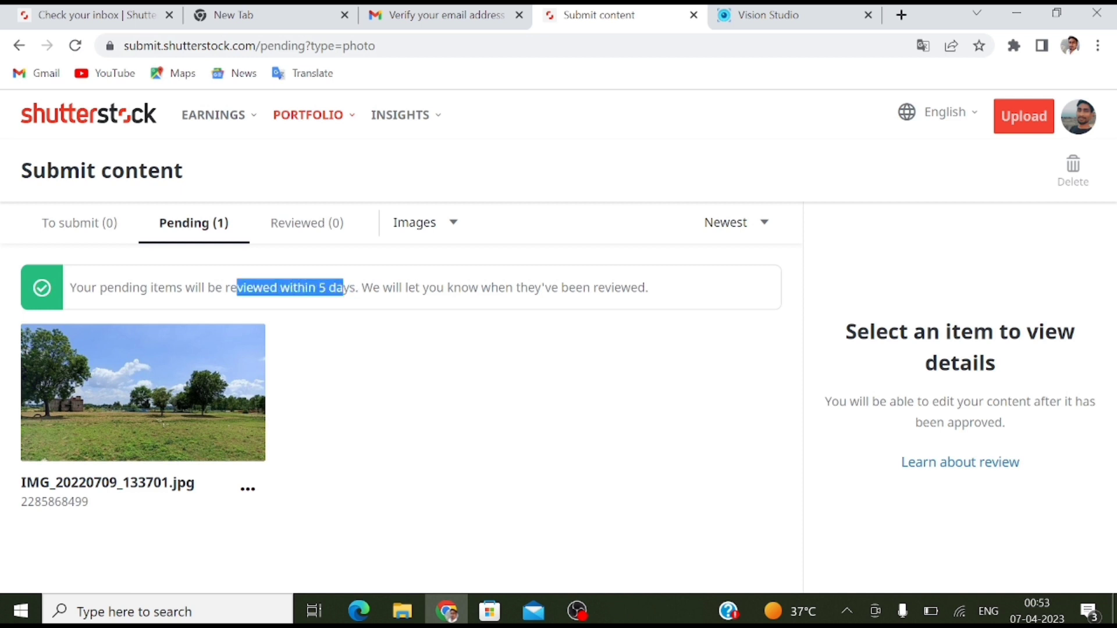
{"action": "left_click", "coordinate": [381, 349]}
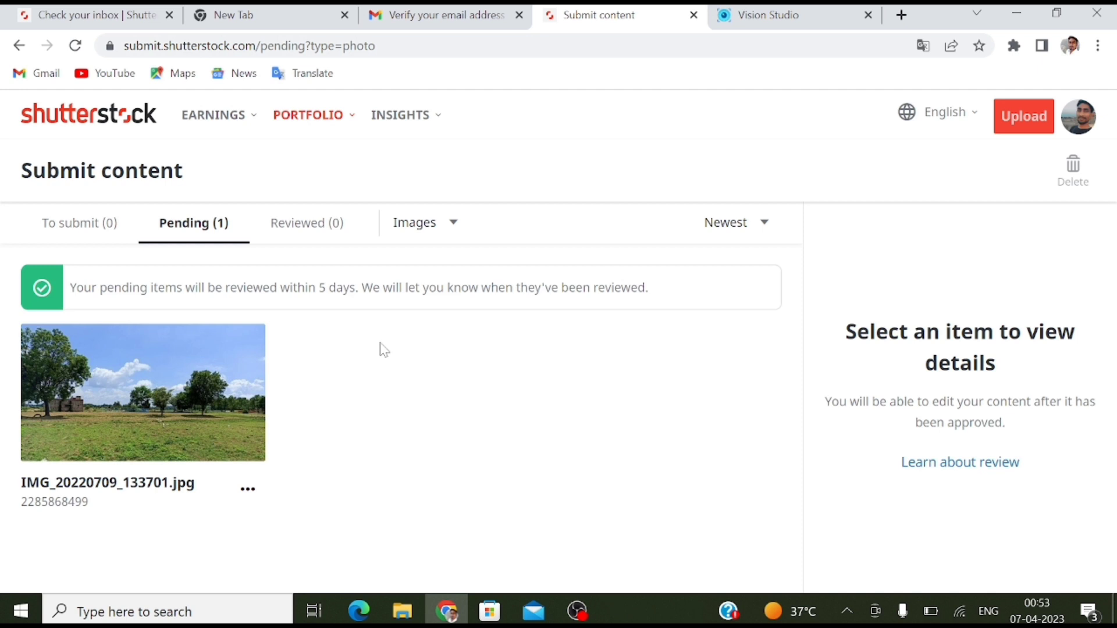
{"action": "left_click", "coordinate": [310, 232]}
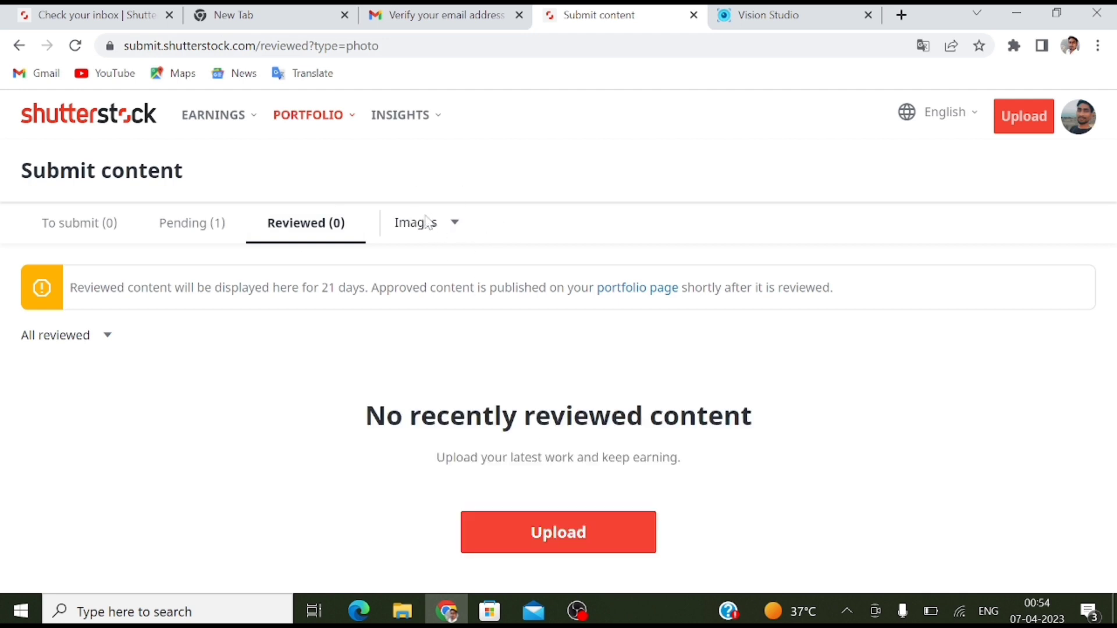
{"action": "left_click", "coordinate": [220, 228]}
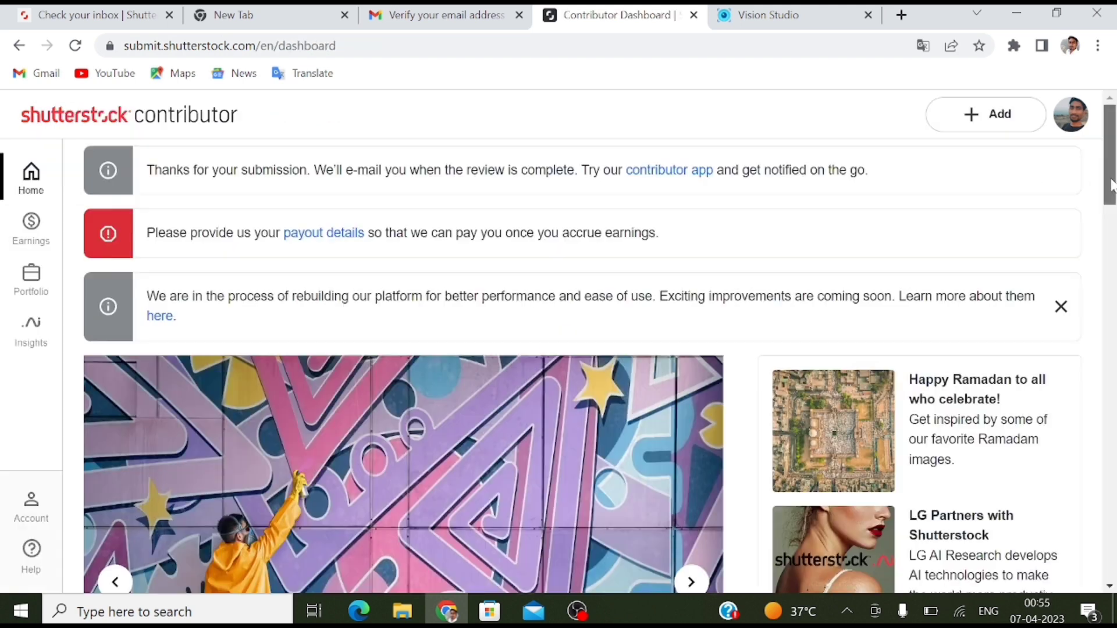
View the contributor dashboard and examine total and monthly earnings in the Earnings summary
{"action": "mouse_move", "coordinate": [1107, 174]}
{"action": "left_mouse_down"}
{"action": "mouse_move", "coordinate": [1113, 553]}
{"action": "mouse_move", "coordinate": [1114, 177]}
{"action": "left_mouse_up"}
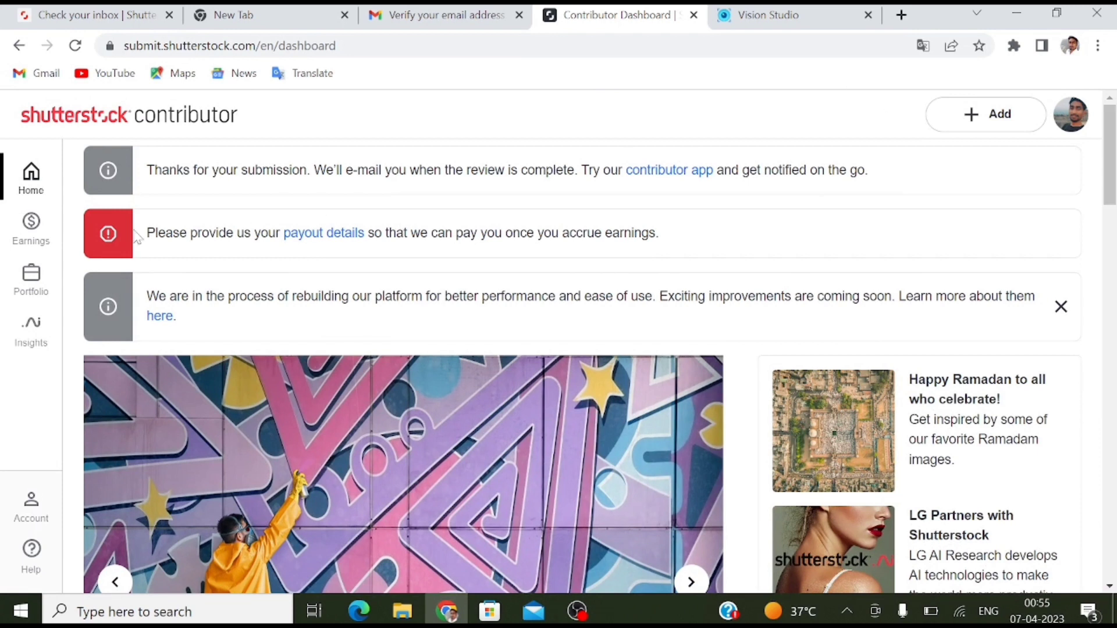
{"action": "left_click", "coordinate": [34, 240]}
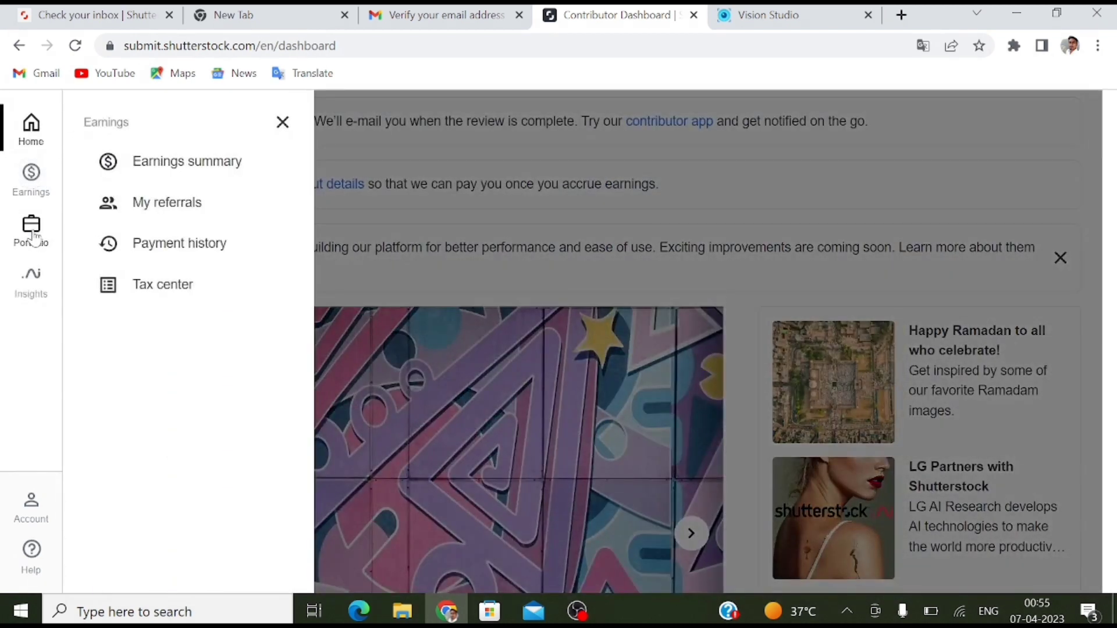
{"action": "left_click", "coordinate": [177, 173]}
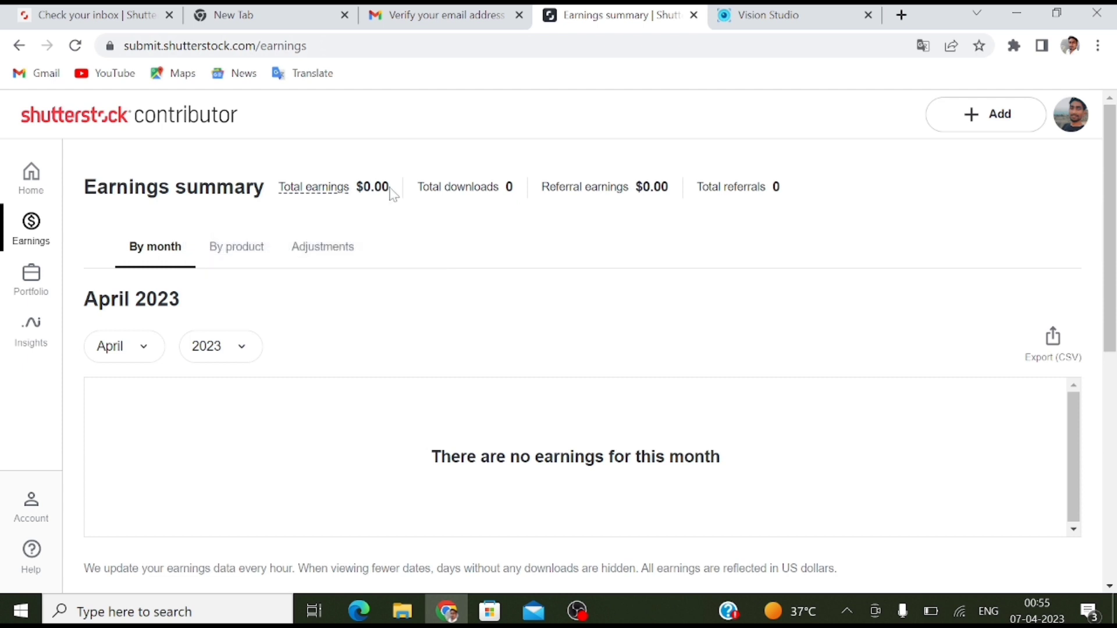
{"action": "left_click_drag", "start_coordinate": [409, 193], "coordinate": [279, 188]}
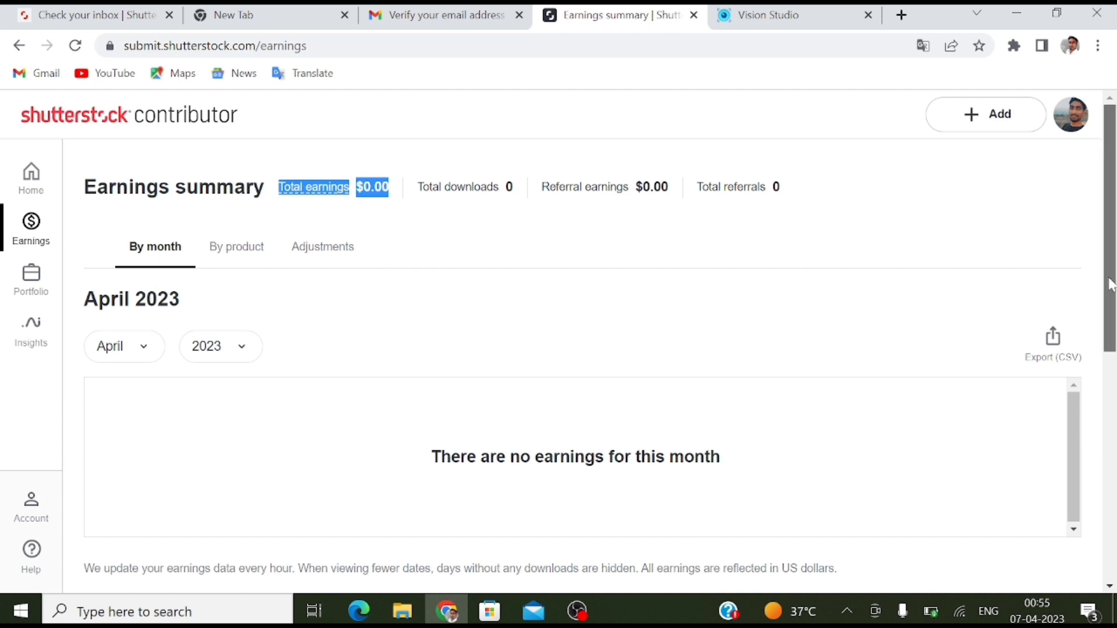
{"action": "scroll", "coordinate": [1109, 282], "scroll_direction": "down", "scroll_amount": 2}
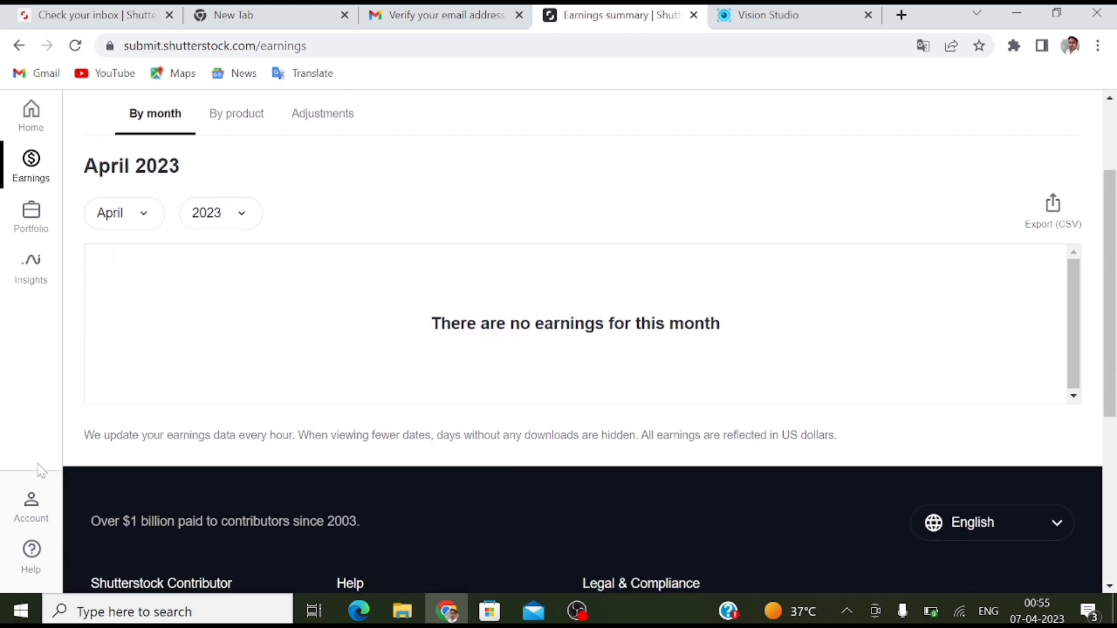
Open the account settings and set the payout method to PayPal in the Payout information
{"action": "left_click", "coordinate": [32, 506]}
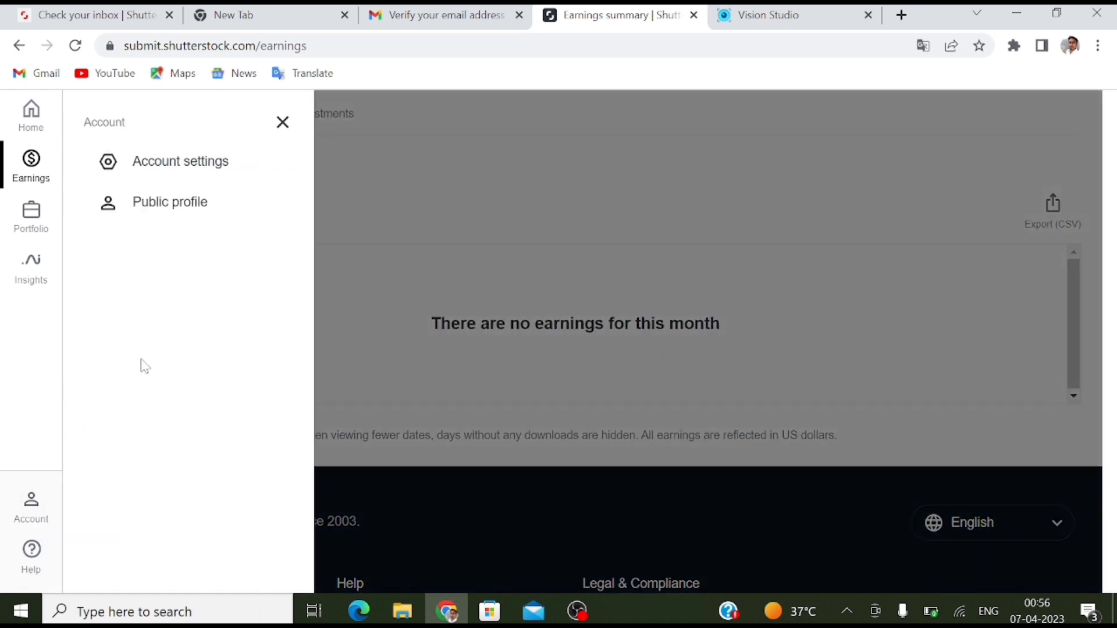
{"action": "left_click", "coordinate": [177, 168]}
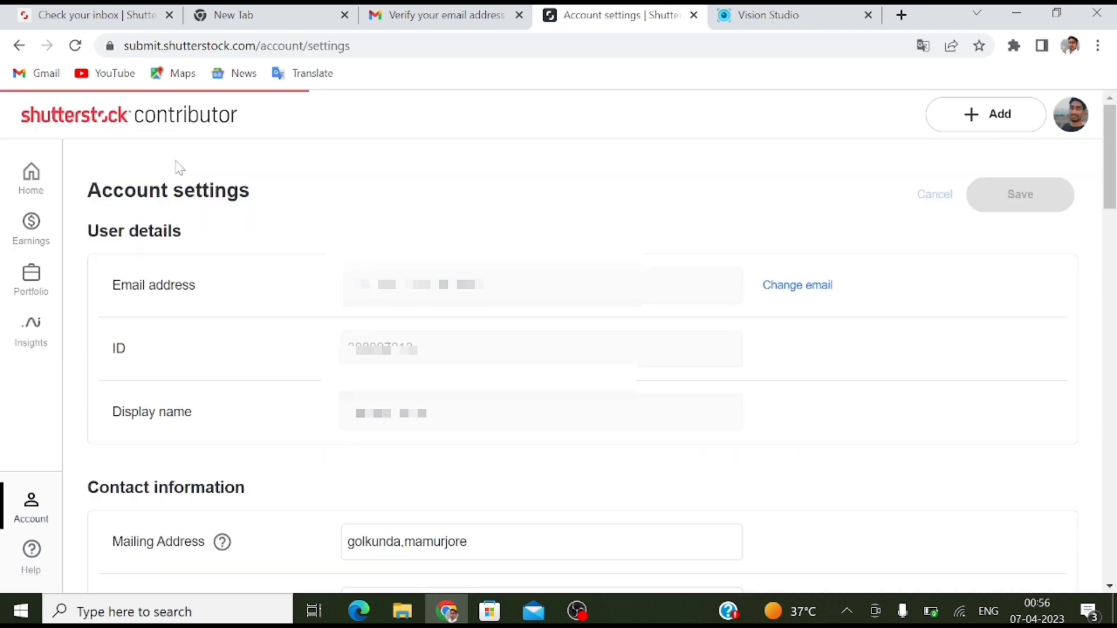
{"action": "scroll", "coordinate": [507, 220], "scroll_direction": "down", "scroll_amount": 5}
{"action": "key", "text": "shift+Right"}
{"action": "key", "text": "shift+Right"}
{"action": "key", "text": "shift+Right"}
{"action": "key", "text": "shift+Right"}
{"action": "key", "text": "shift+Right"}
{"action": "key", "text": "shift+Right"}
{"action": "key", "text": "shift+Right"}
{"action": "key", "text": "shift+Right"}
{"action": "key", "text": "shift+Right"}
{"action": "key", "text": "shift+Right"}
{"action": "key", "text": "shift+Right"}
{"action": "key", "text": "shift+Right"}
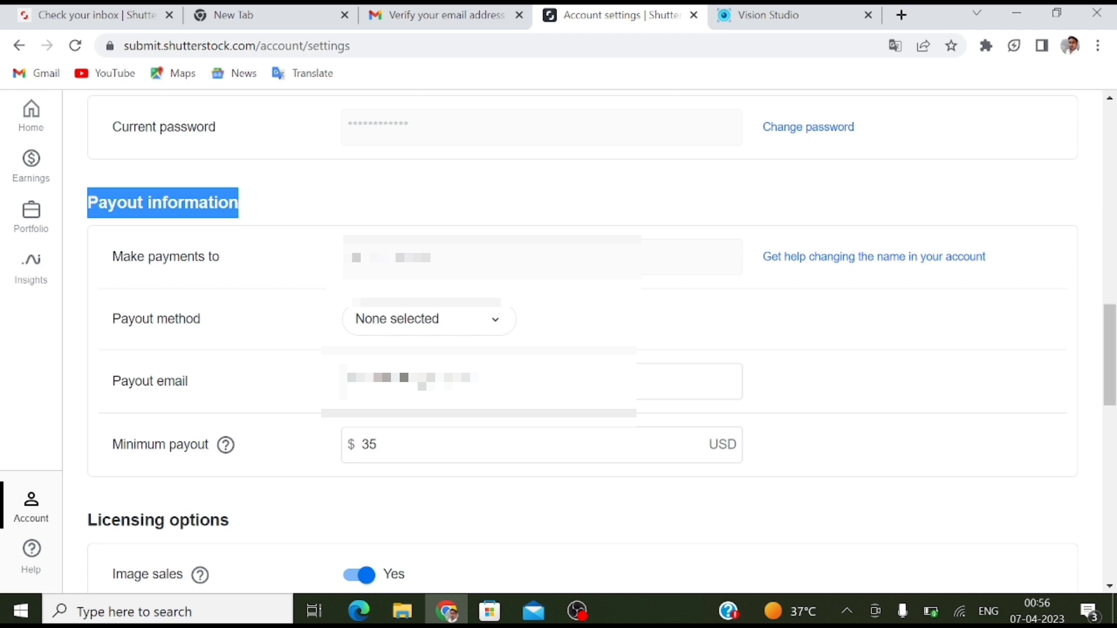
{"action": "left_click", "coordinate": [258, 208]}
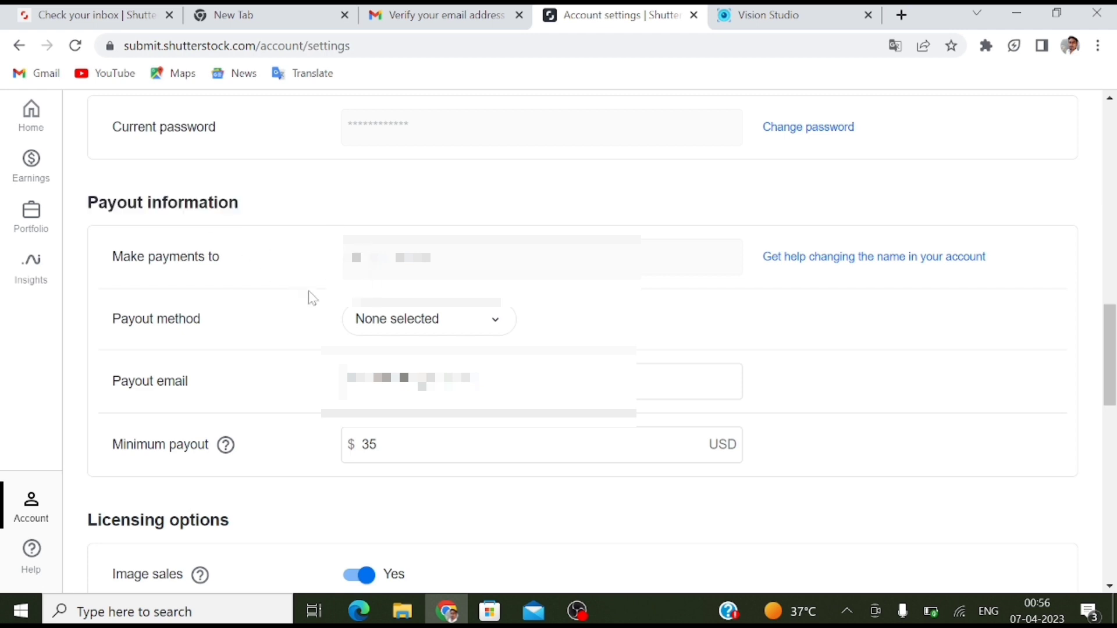
{"action": "left_click", "coordinate": [499, 327]}
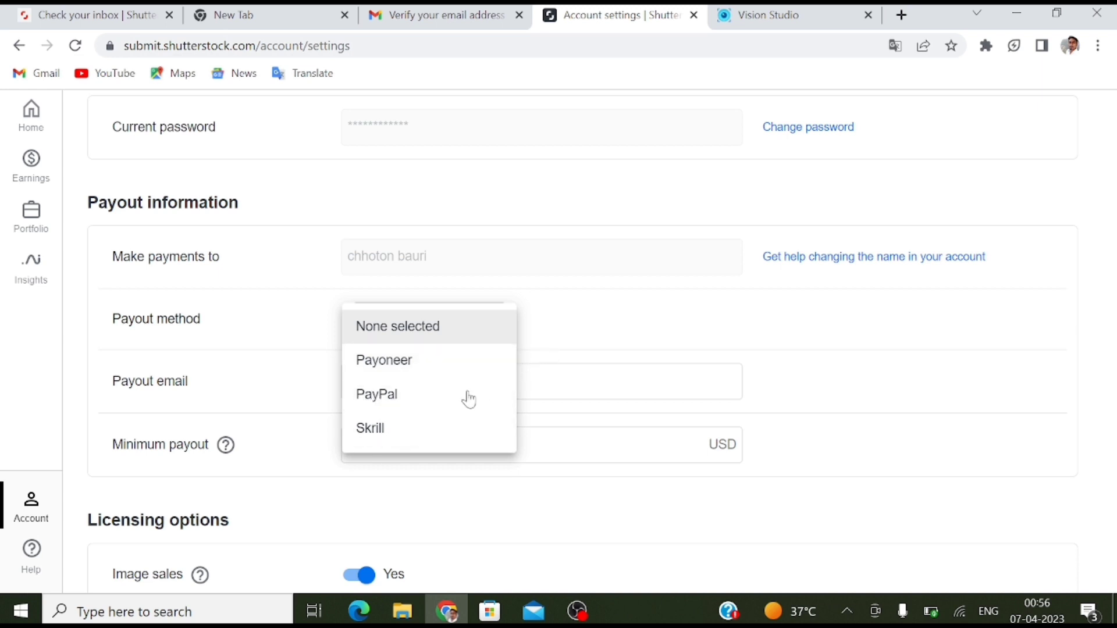
{"action": "left_click", "coordinate": [382, 409]}
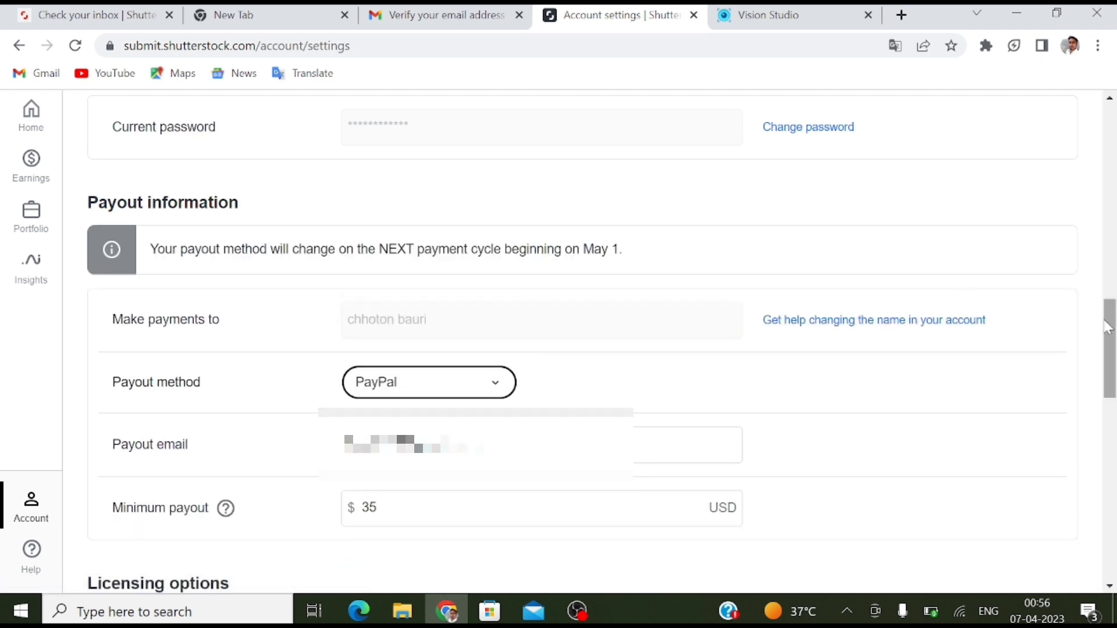
Review the payout email, minimum payout, licensing options and remaining sections of the account settings
{"action": "left_click_drag", "start_coordinate": [1107, 327], "coordinate": [1109, 358]}
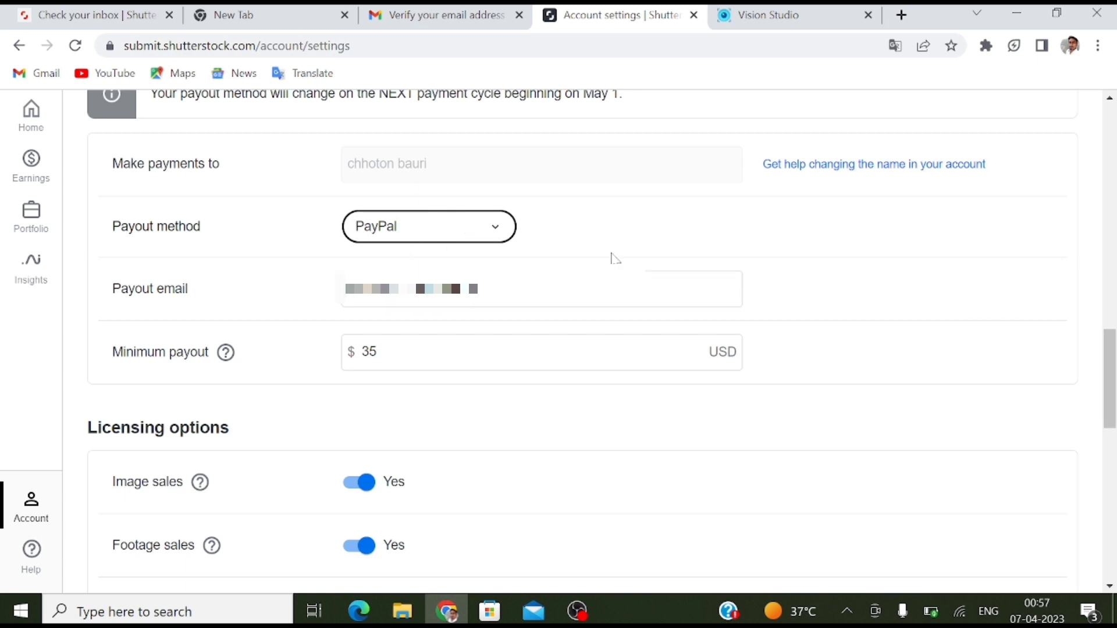
{"action": "left_click_drag", "start_coordinate": [106, 347], "coordinate": [222, 358]}
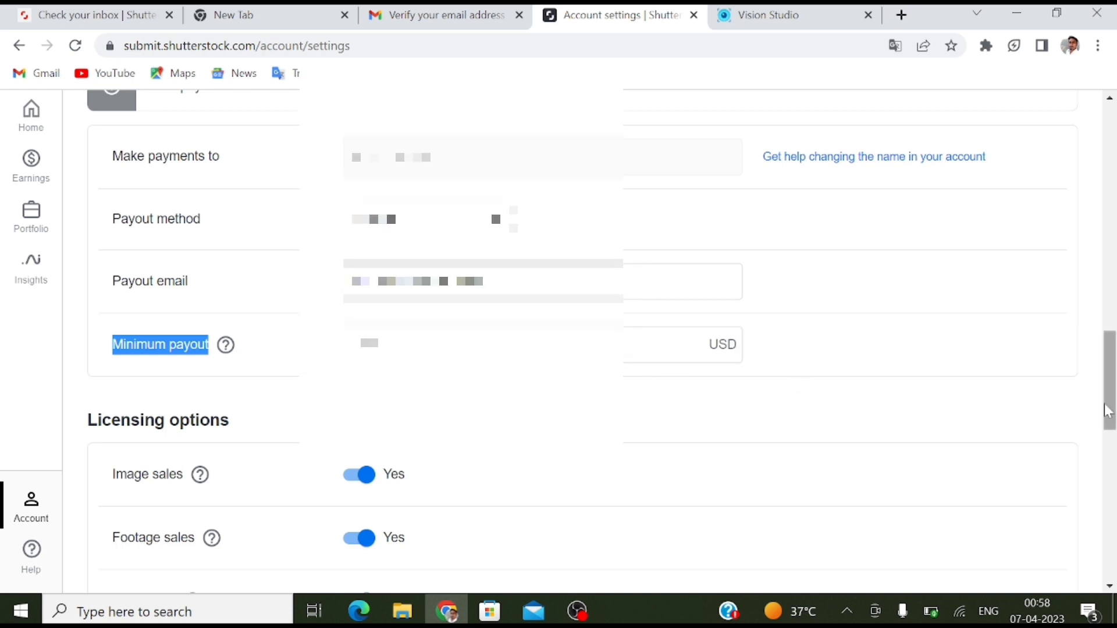
{"action": "left_click_drag", "start_coordinate": [1106, 411], "coordinate": [1092, 503]}
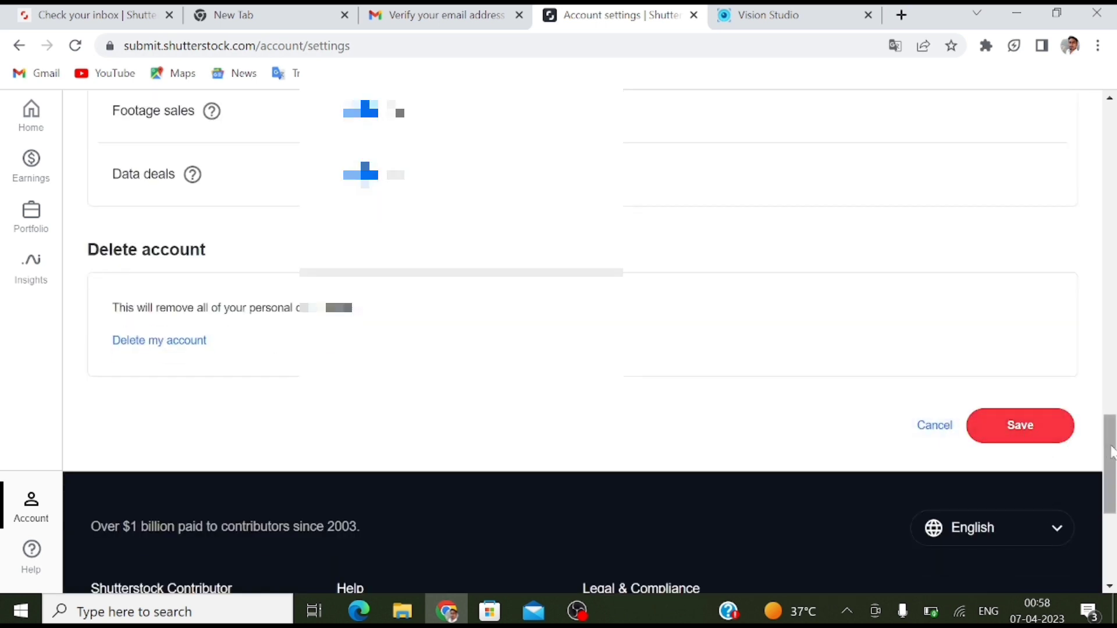
{"action": "left_click_drag", "start_coordinate": [1112, 451], "coordinate": [1108, 106]}
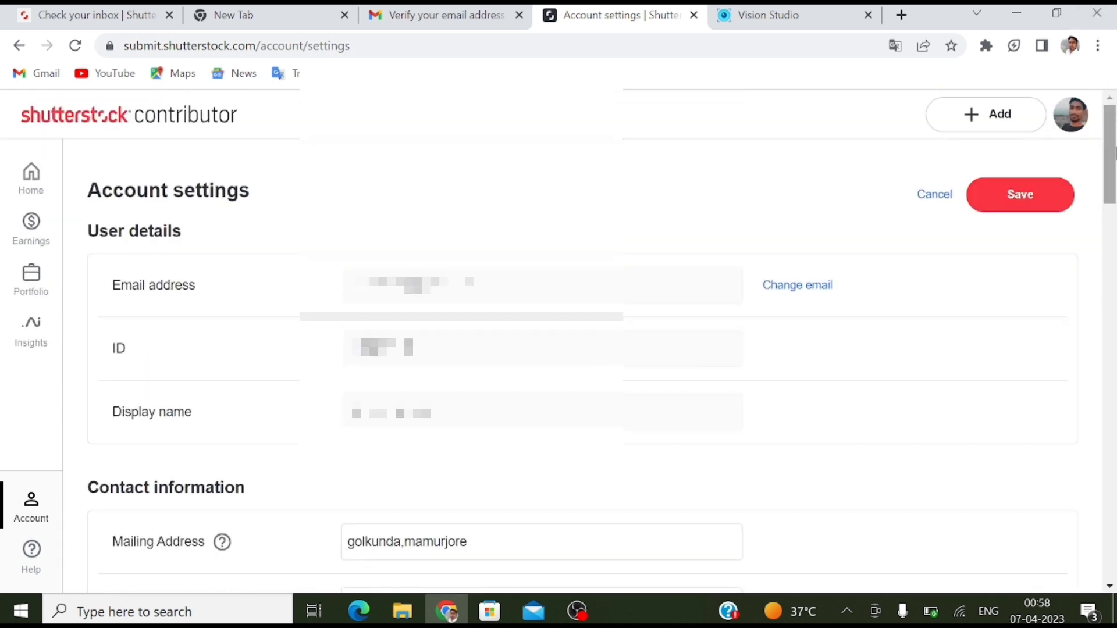